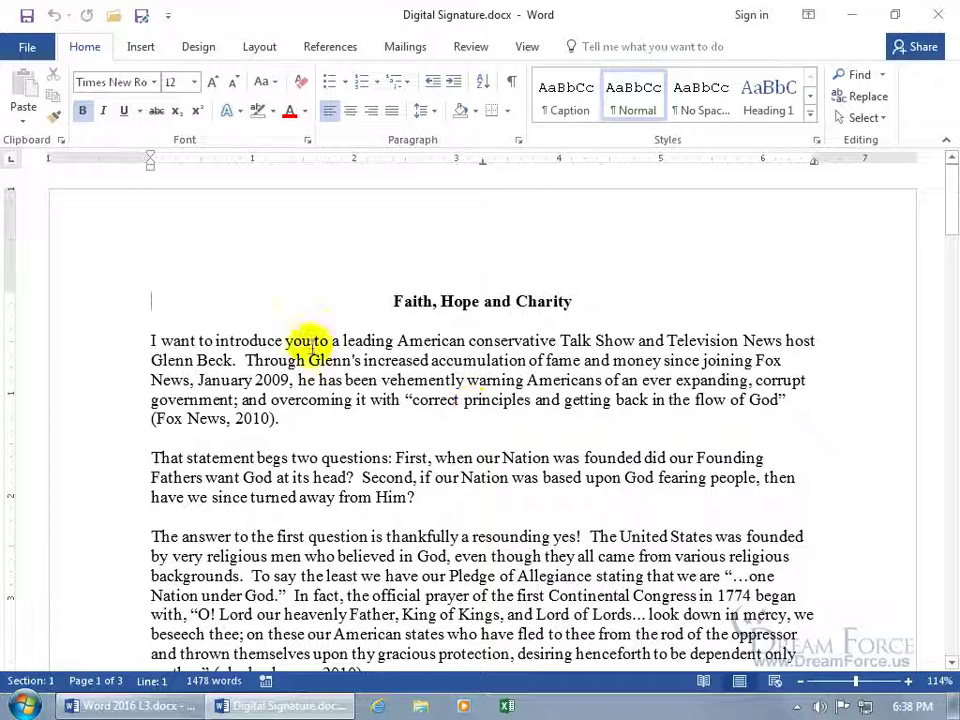
# Step: Review the Protect Document options under File > Info, then open the Insert tab's Signature Line dropdown
pyautogui.click(27, 50)
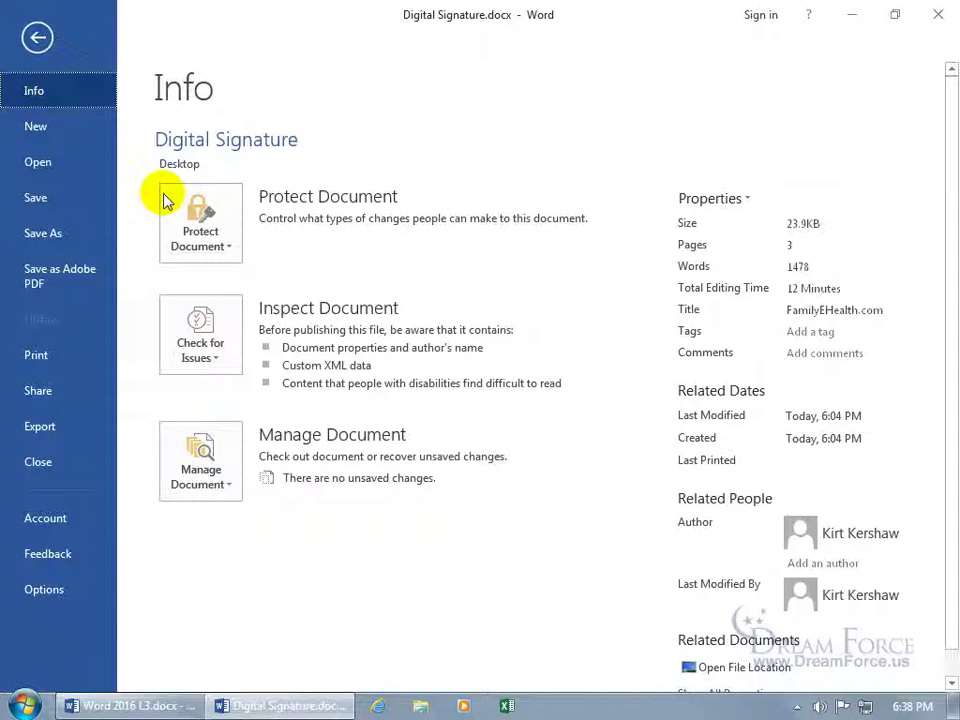
pyautogui.click(195, 228)
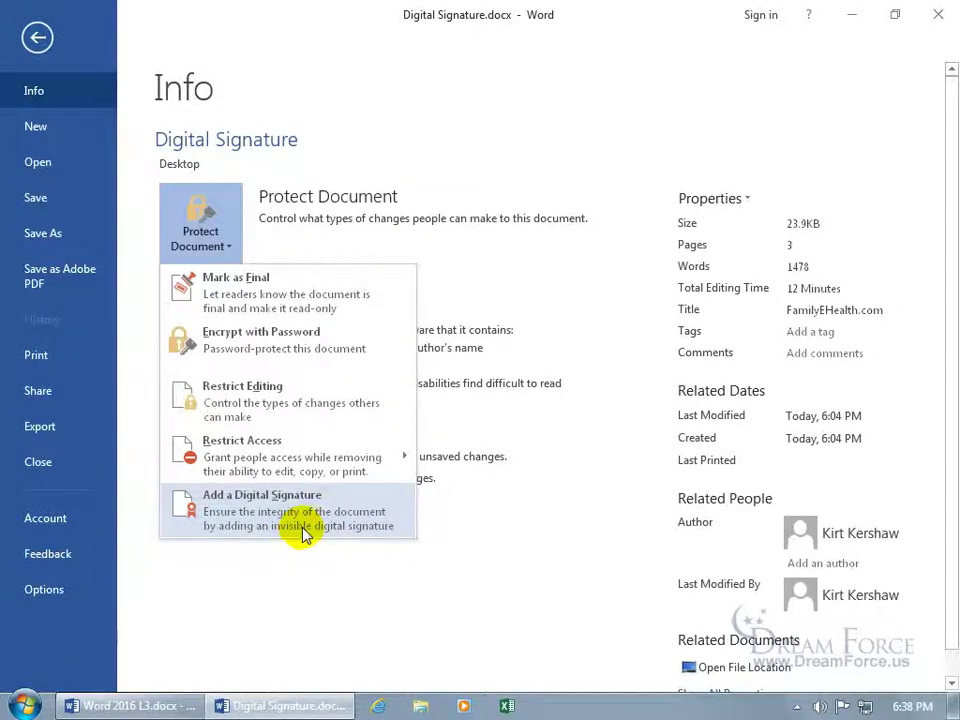
pyautogui.click(30, 38)
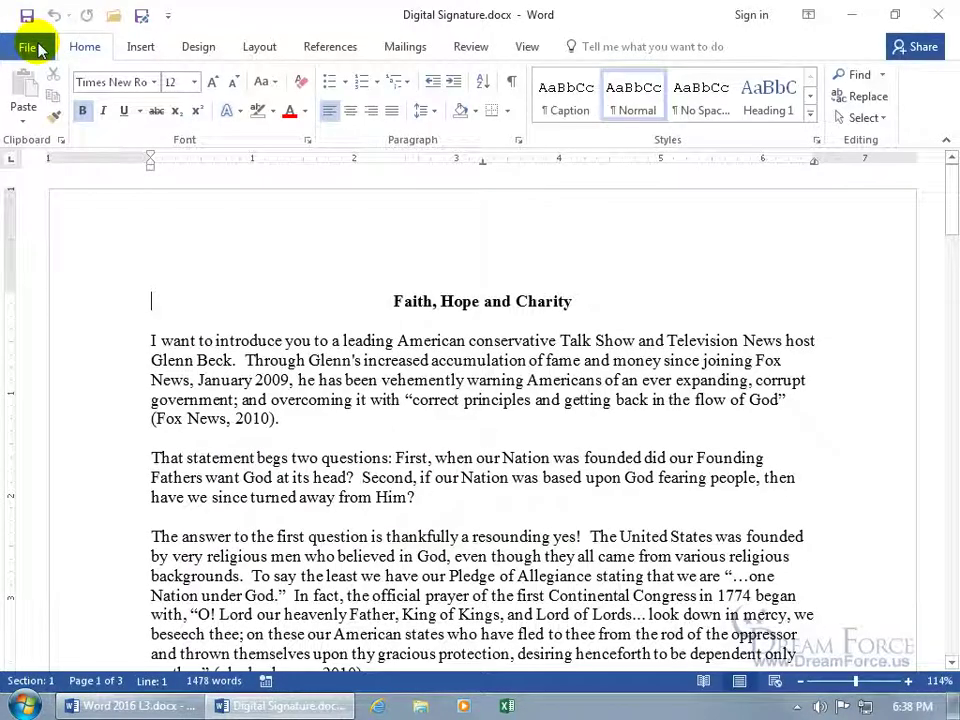
pyautogui.click(141, 46)
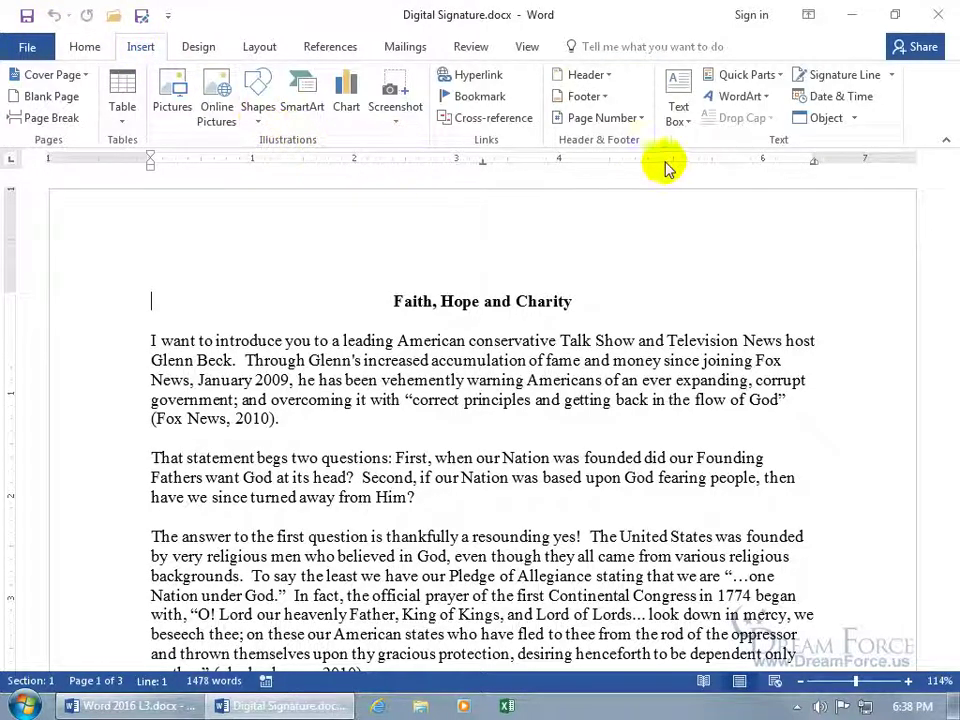
pyautogui.click(893, 77)
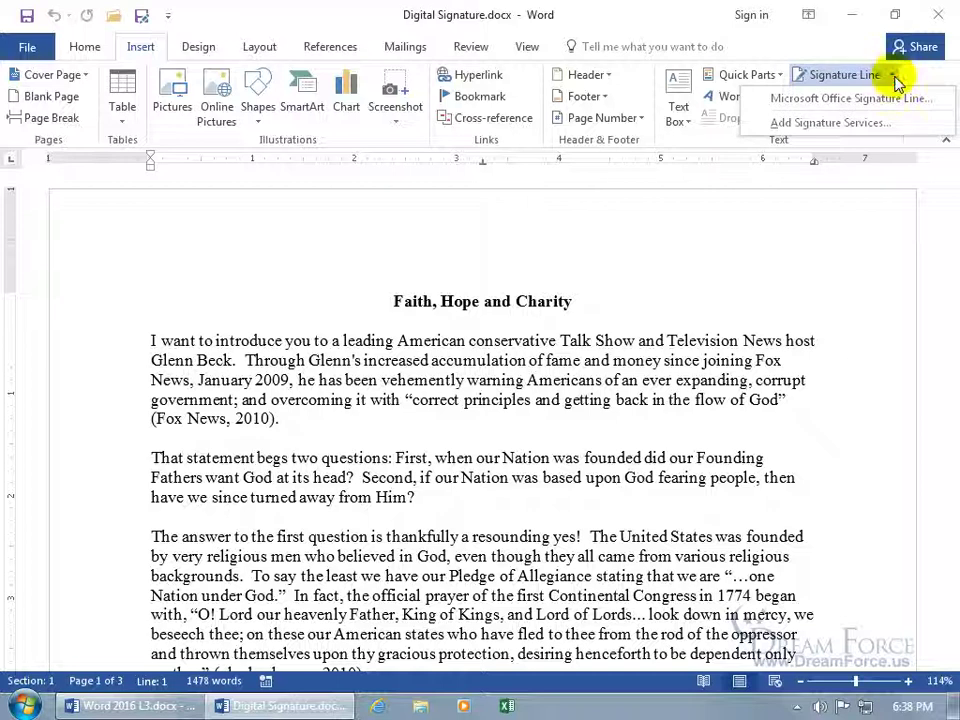
# Step: Open Add Signature Services and scroll to the certificate authorities list in Internet Explorer, then close it
pyautogui.click(859, 124)
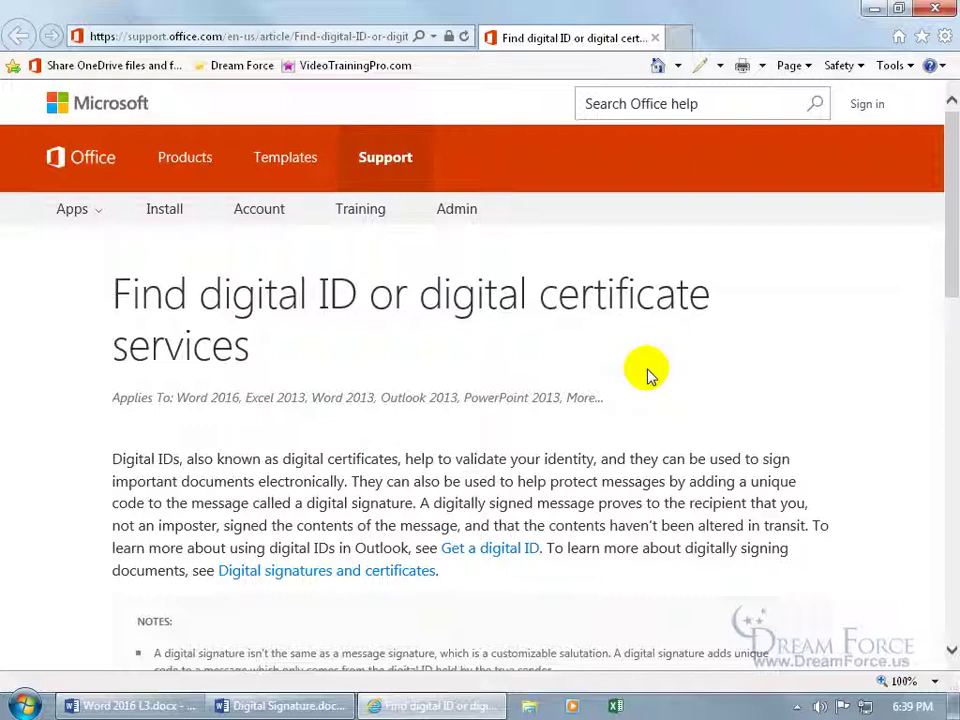
pyautogui.scroll(-5, 646, 374)
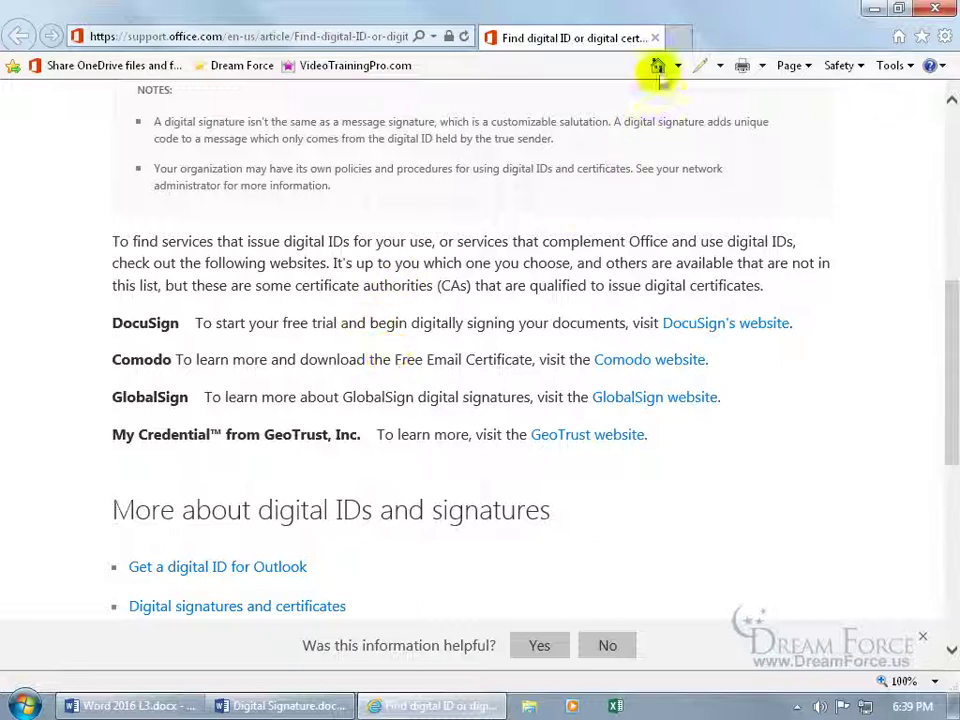
pyautogui.click(656, 38)
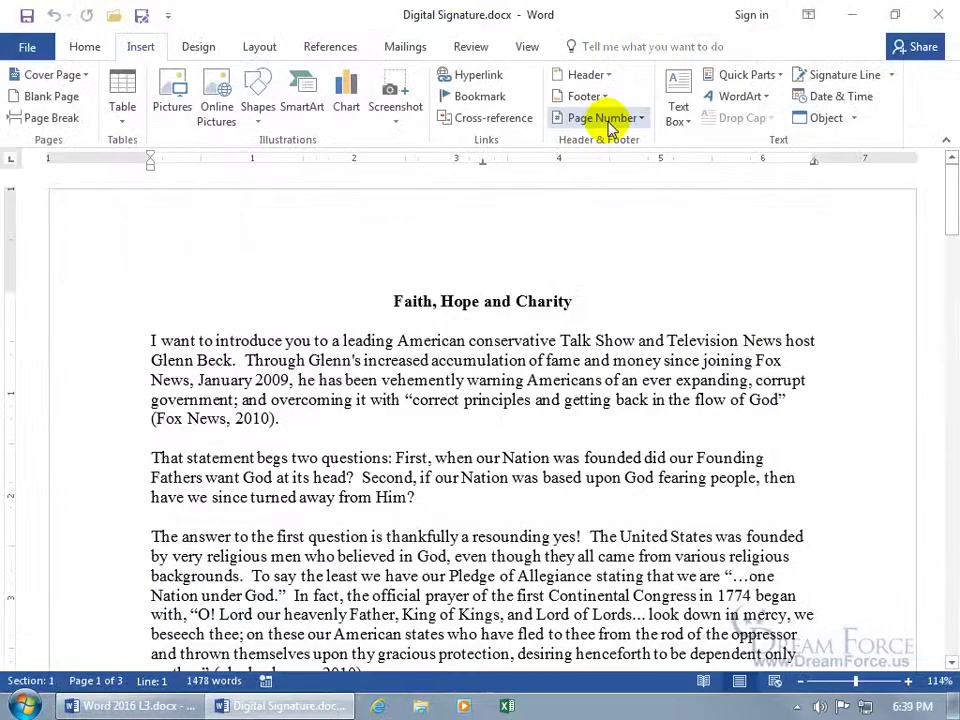
# Step: Choose Add a Digital Signature from File > Info > Protect Document to open the Sign dialog
pyautogui.click(26, 48)
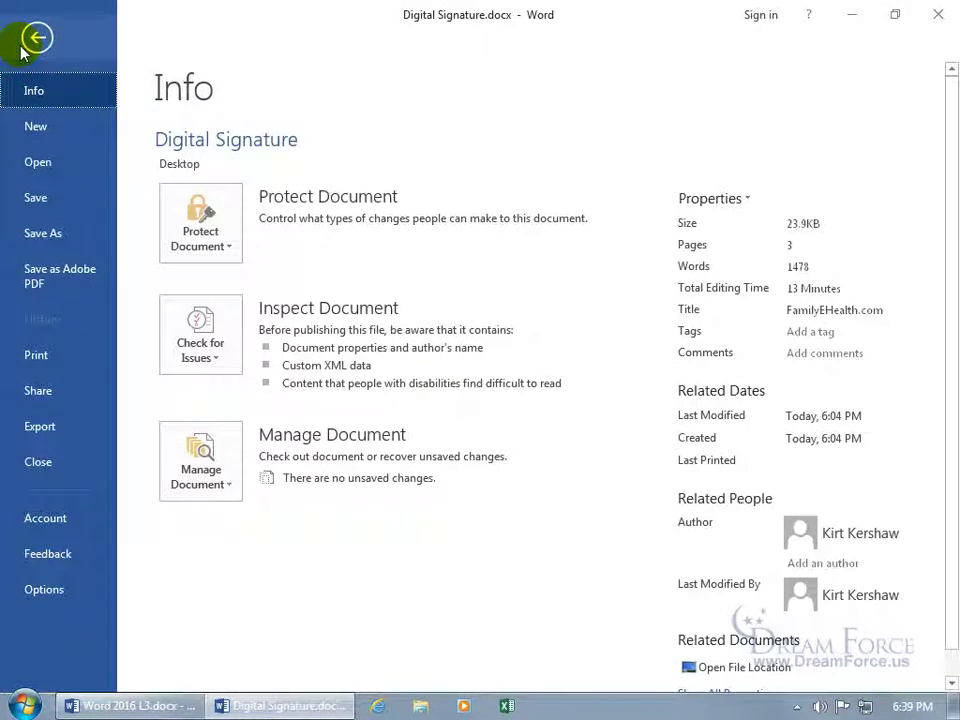
pyautogui.click(204, 228)
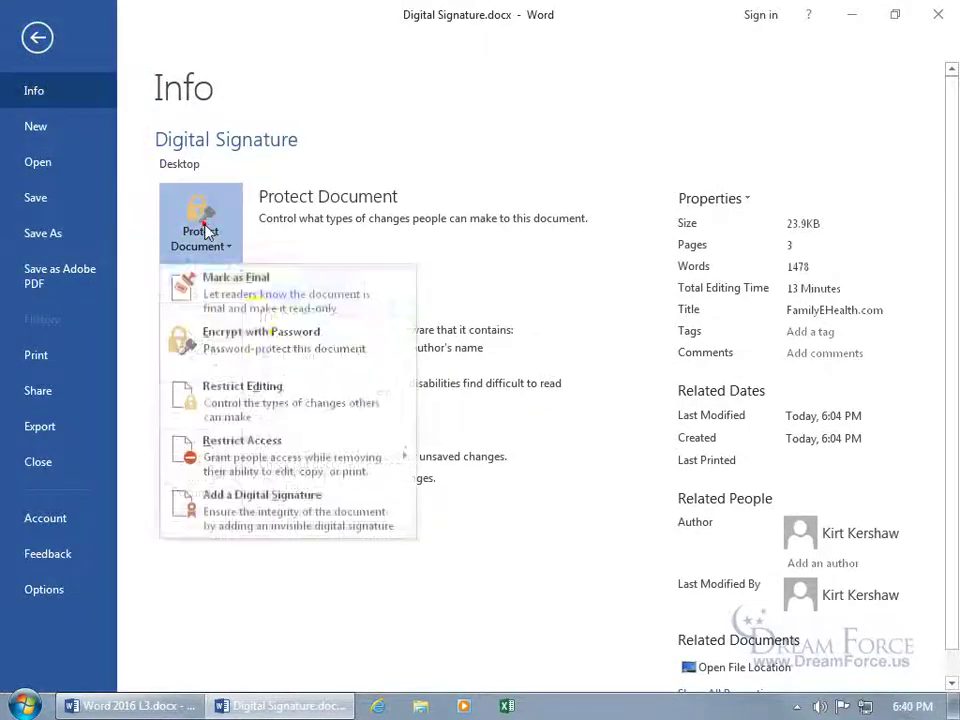
pyautogui.click(287, 515)
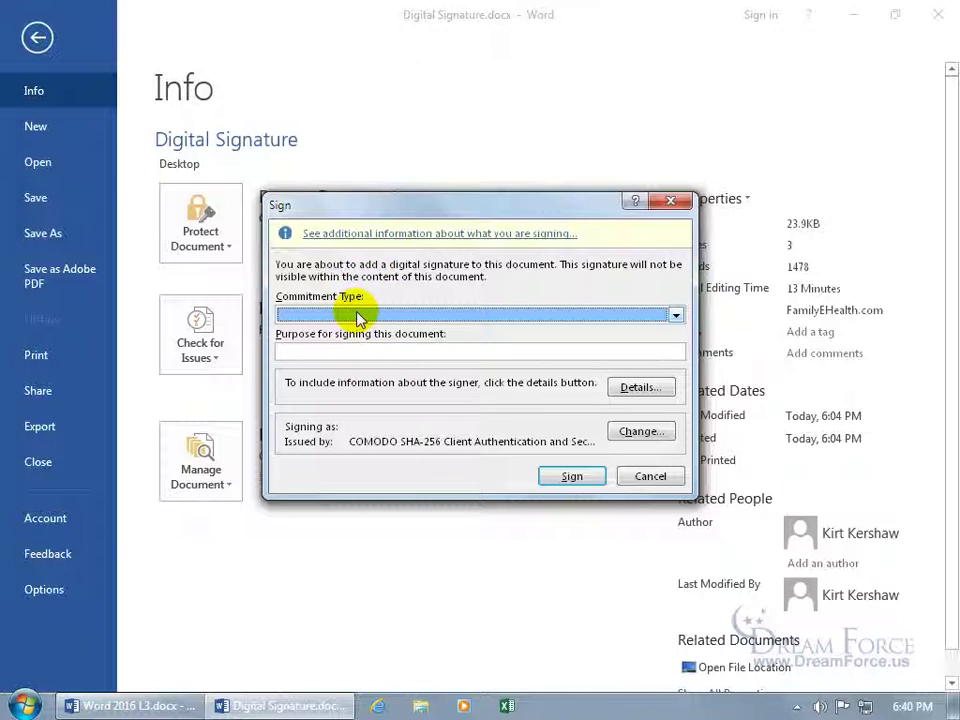
# Step: Set commitment type to 'Created and approved this document' with purpose 'To prove that it's from me!'
pyautogui.click(677, 318)
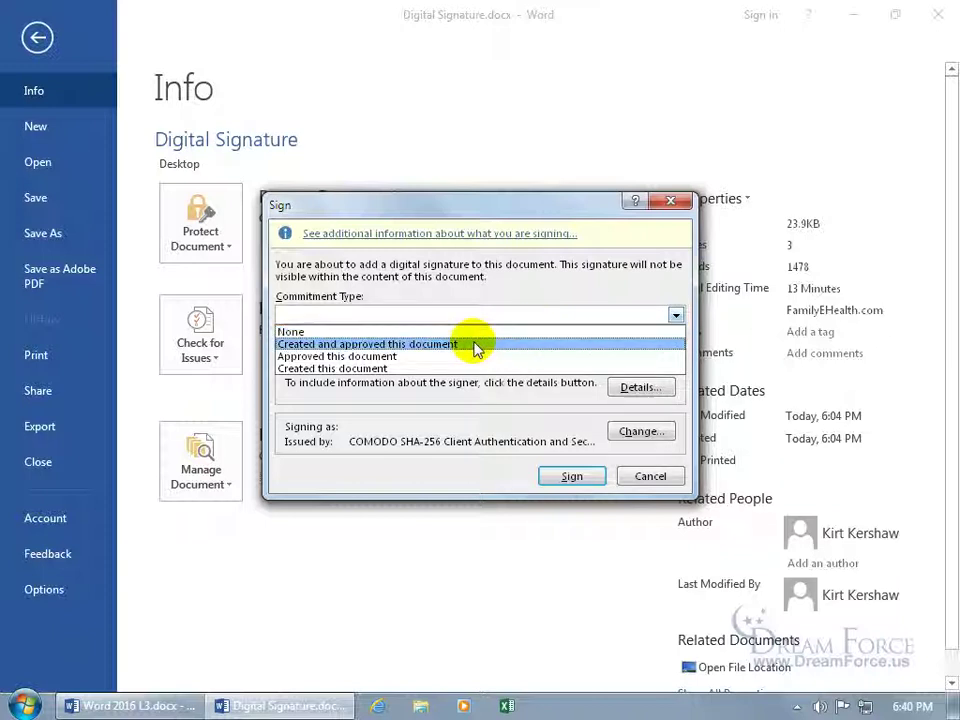
pyautogui.click(406, 344)
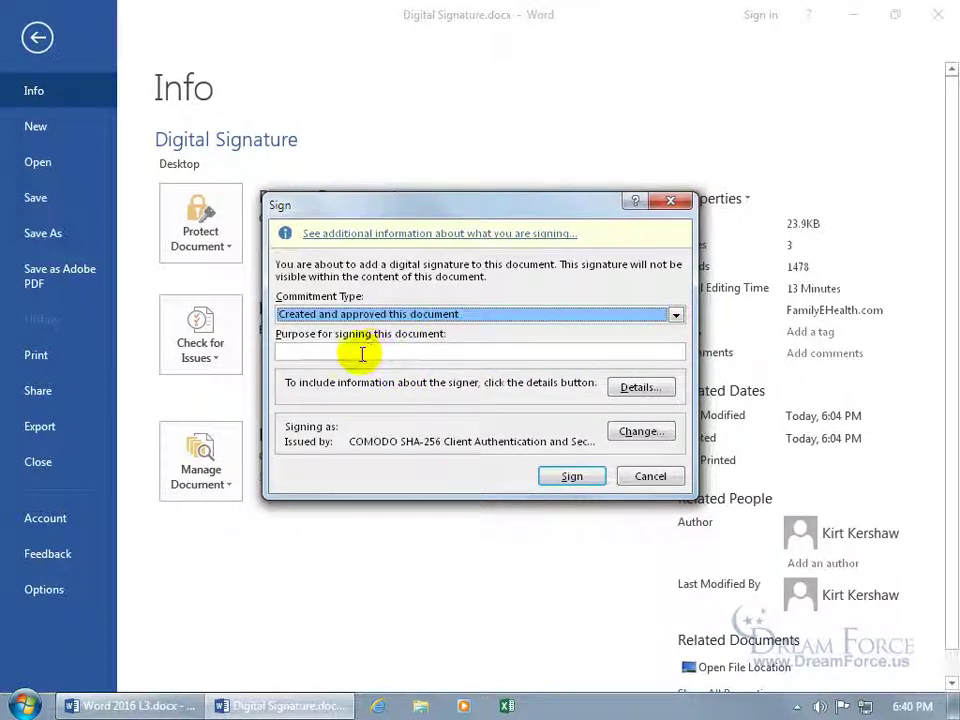
pyautogui.click(362, 353)
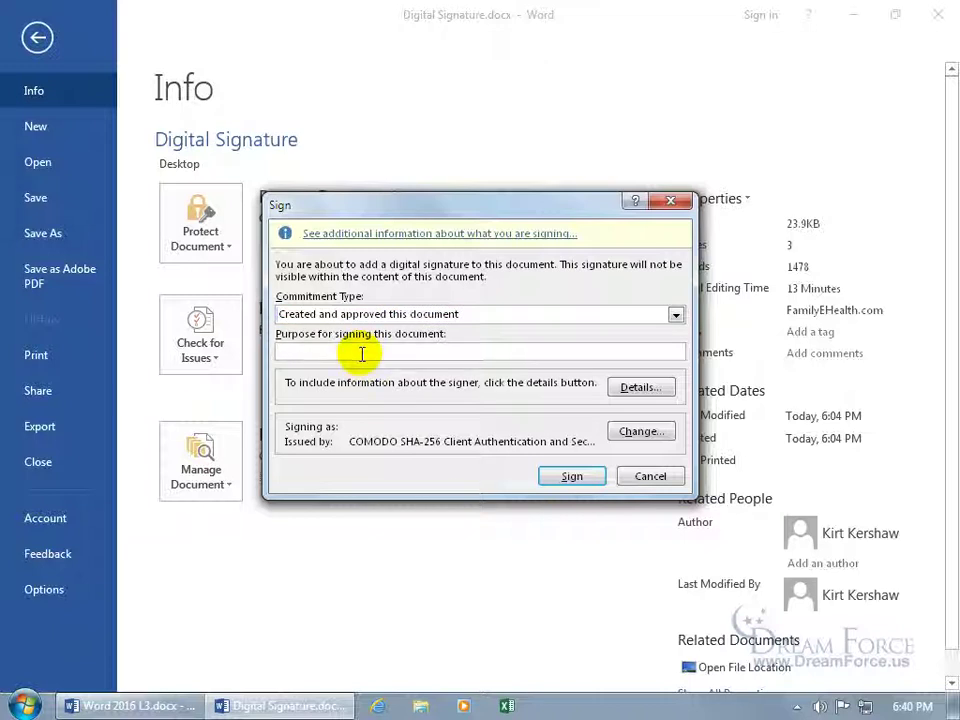
pyautogui.write("To prove that it's from me")
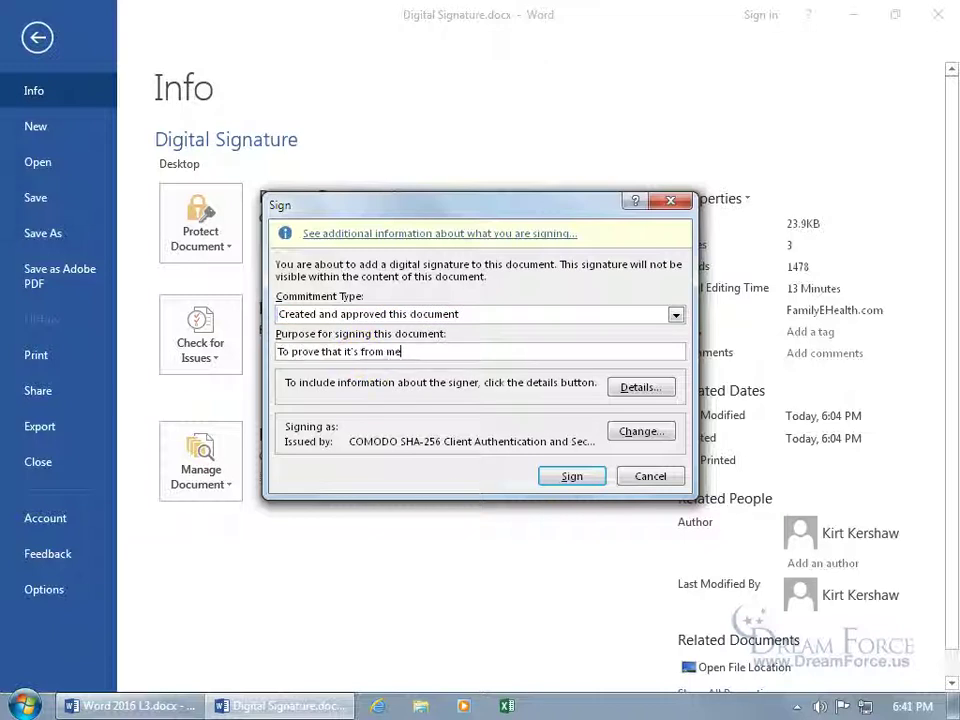
pyautogui.write('!')
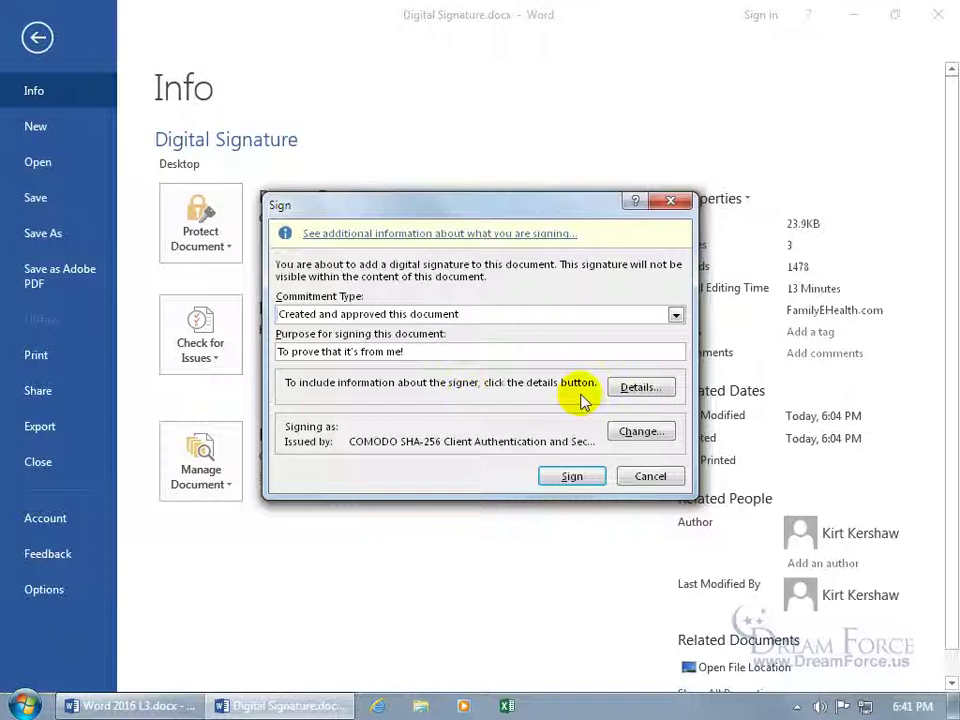
# Step: Add signer role 'President' in Details, keep the current certificate, and sign the document
pyautogui.click(634, 390)
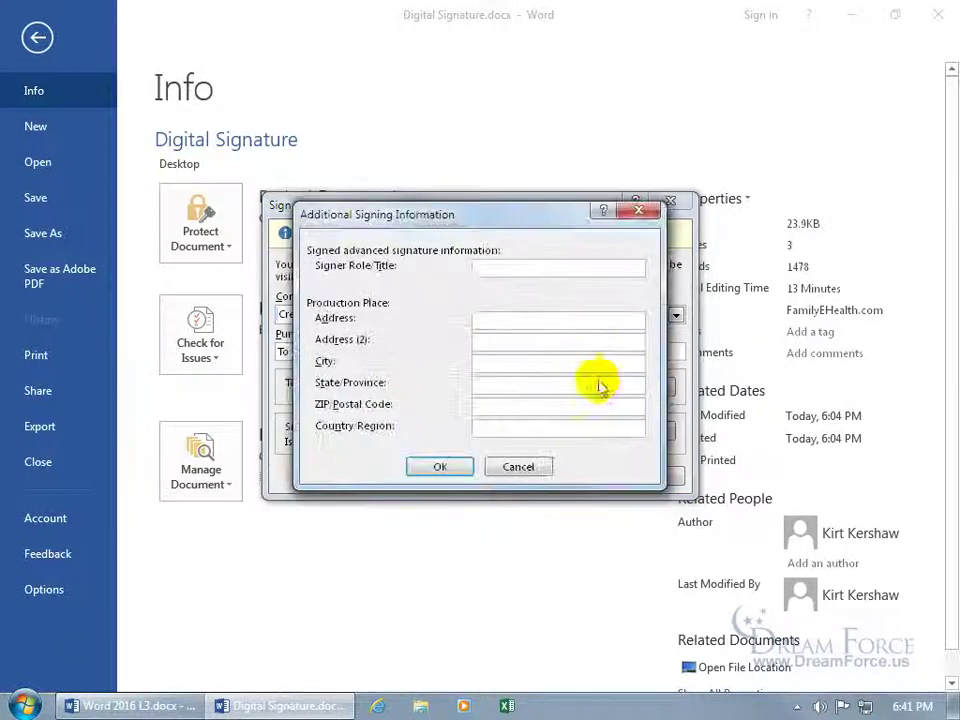
pyautogui.click(502, 268)
pyautogui.write('Pres')
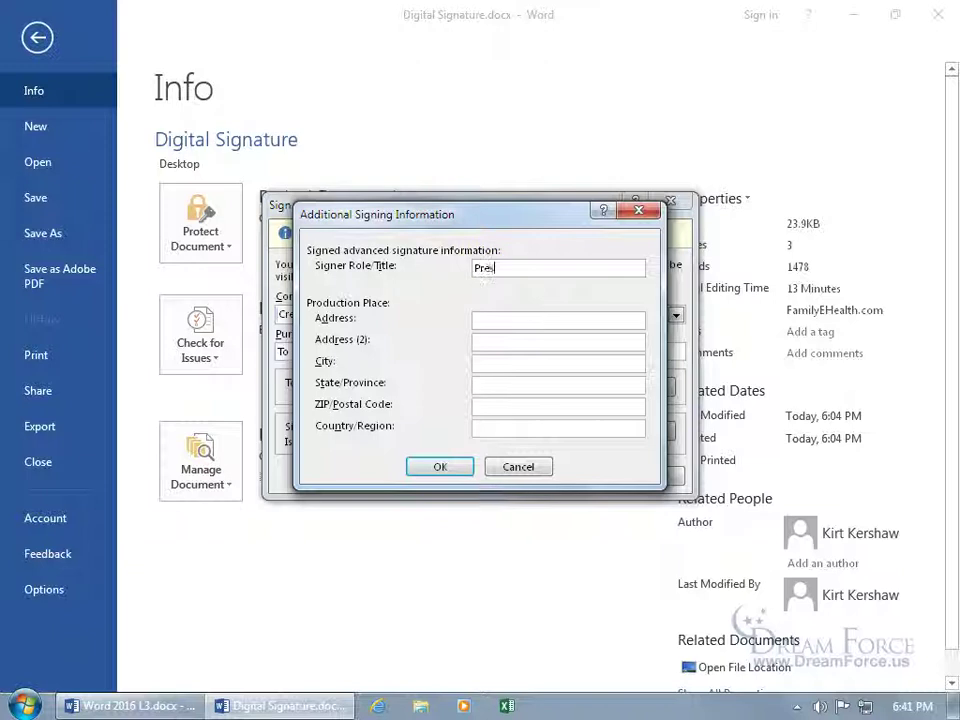
pyautogui.write('ident')
pyautogui.click(440, 467)
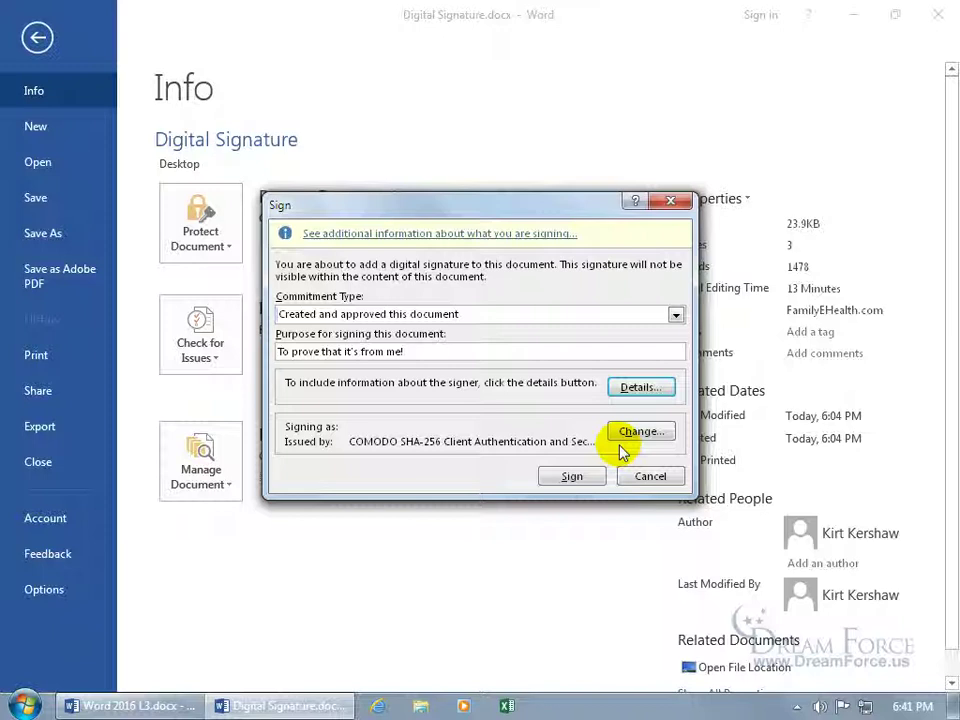
pyautogui.click(637, 432)
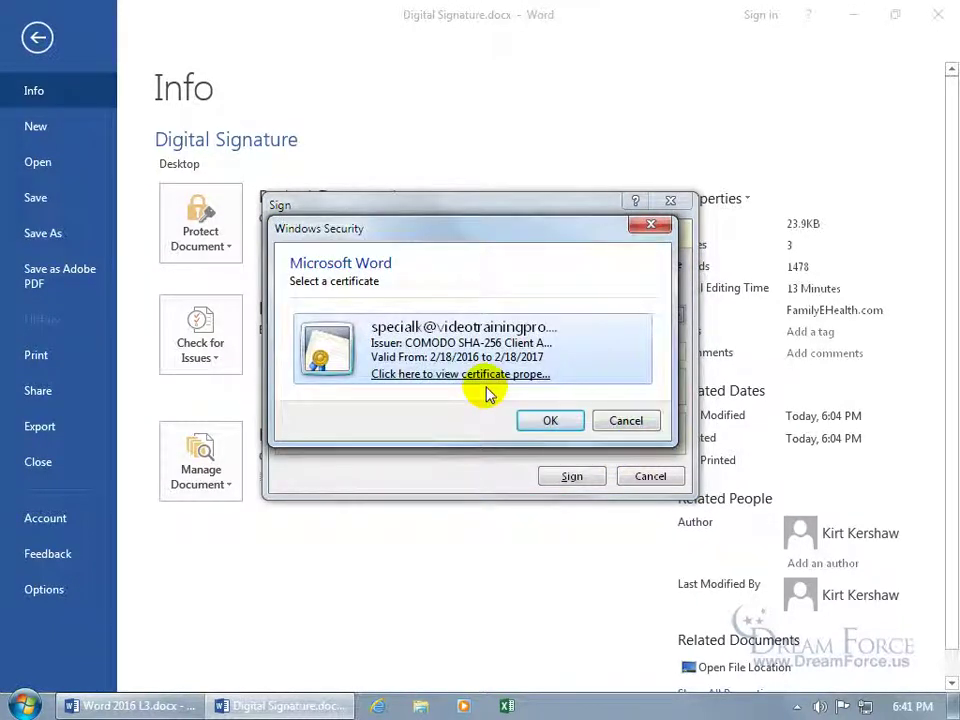
pyautogui.click(625, 422)
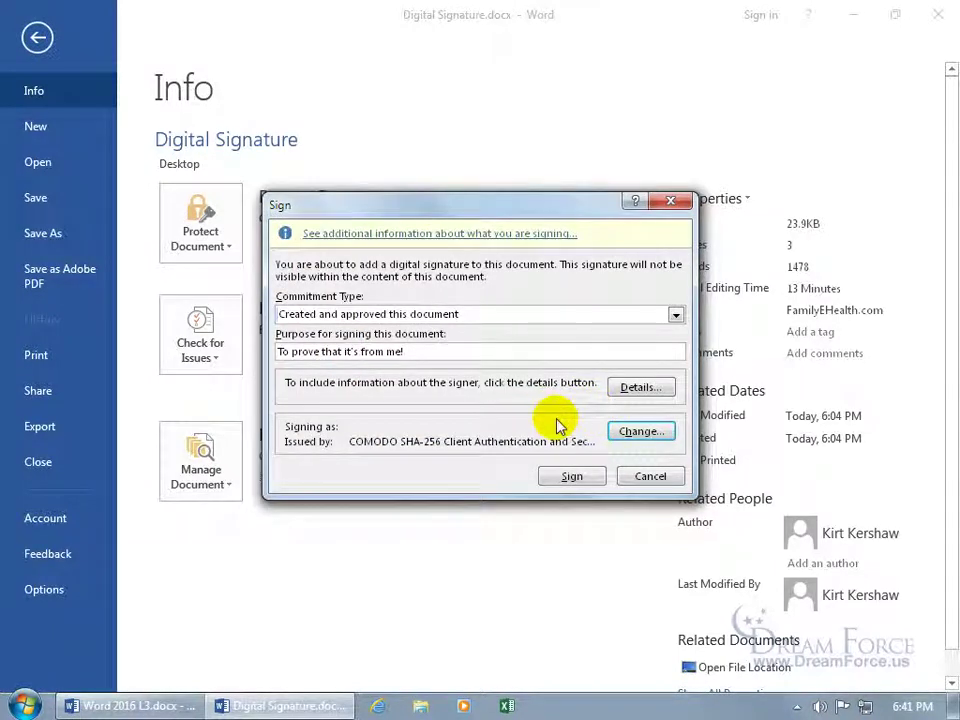
pyautogui.click(571, 477)
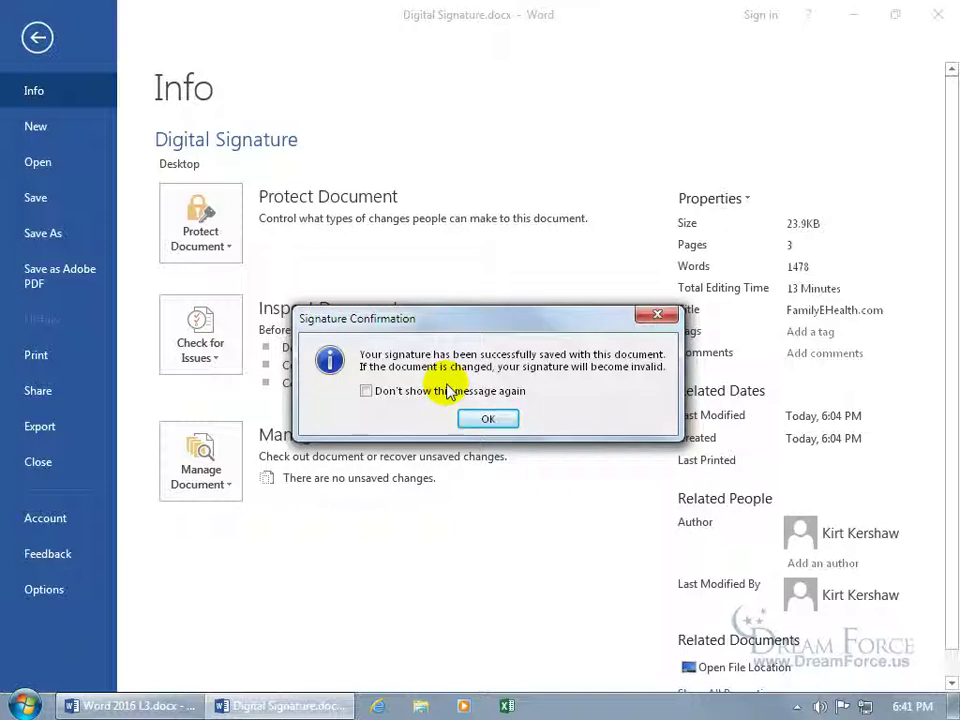
# Step: Acknowledge the Signature Confirmation and return from Backstage to the signed, final document
pyautogui.click(499, 418)
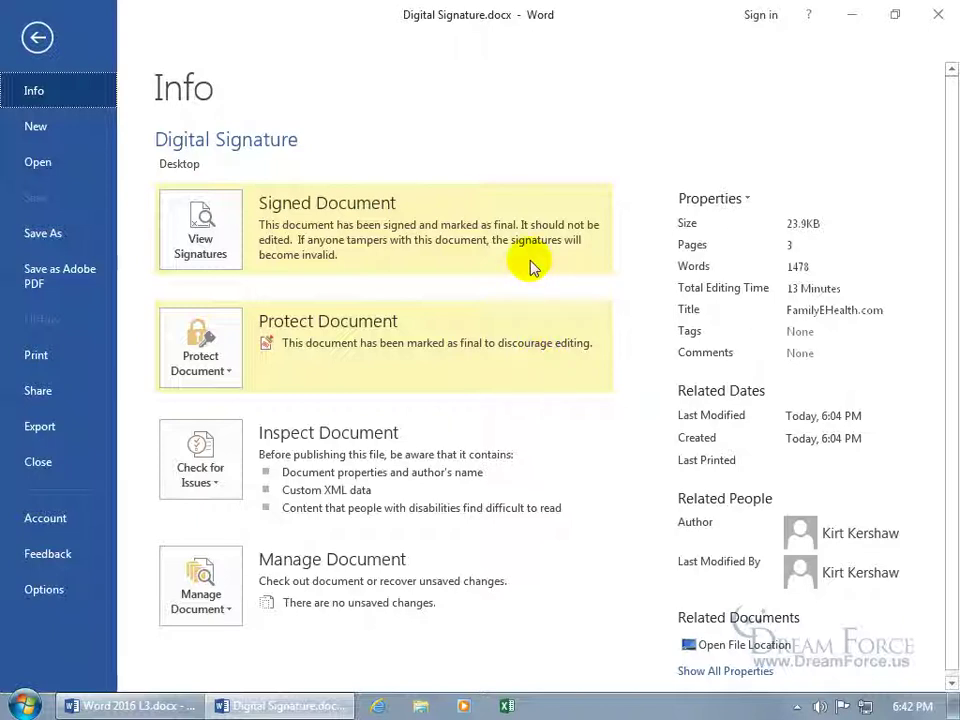
pyautogui.click(37, 37)
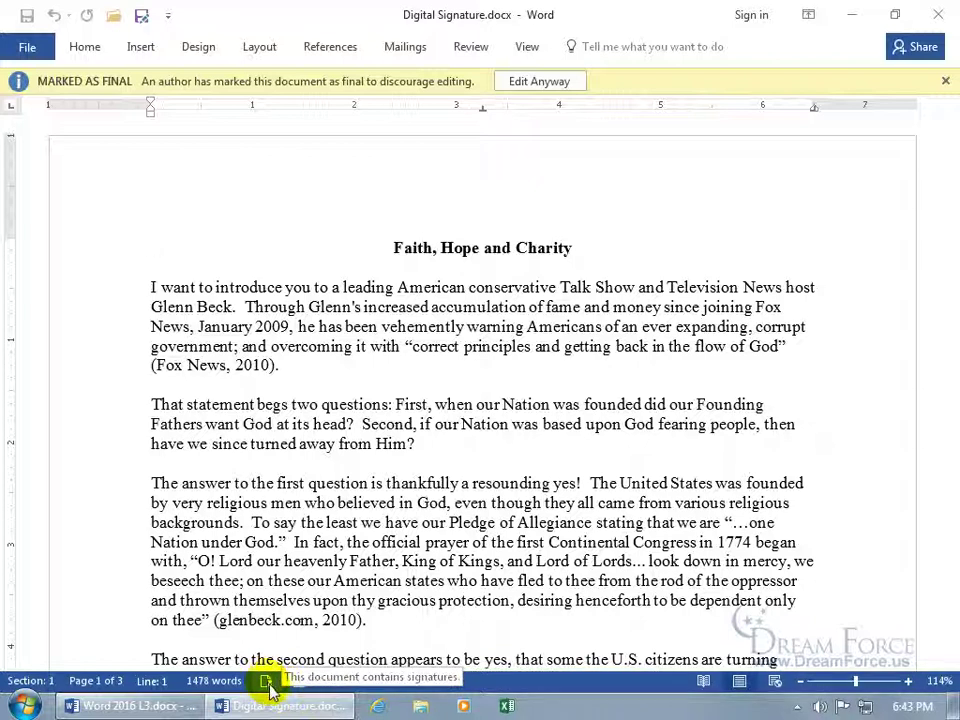
pyautogui.click(267, 684)
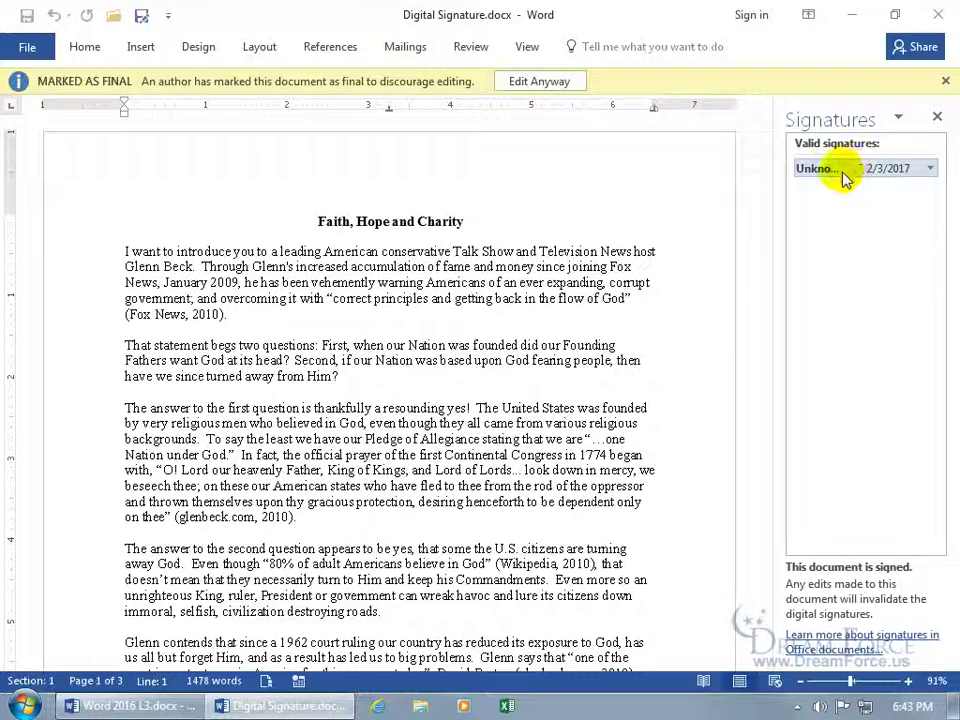
pyautogui.click(929, 172)
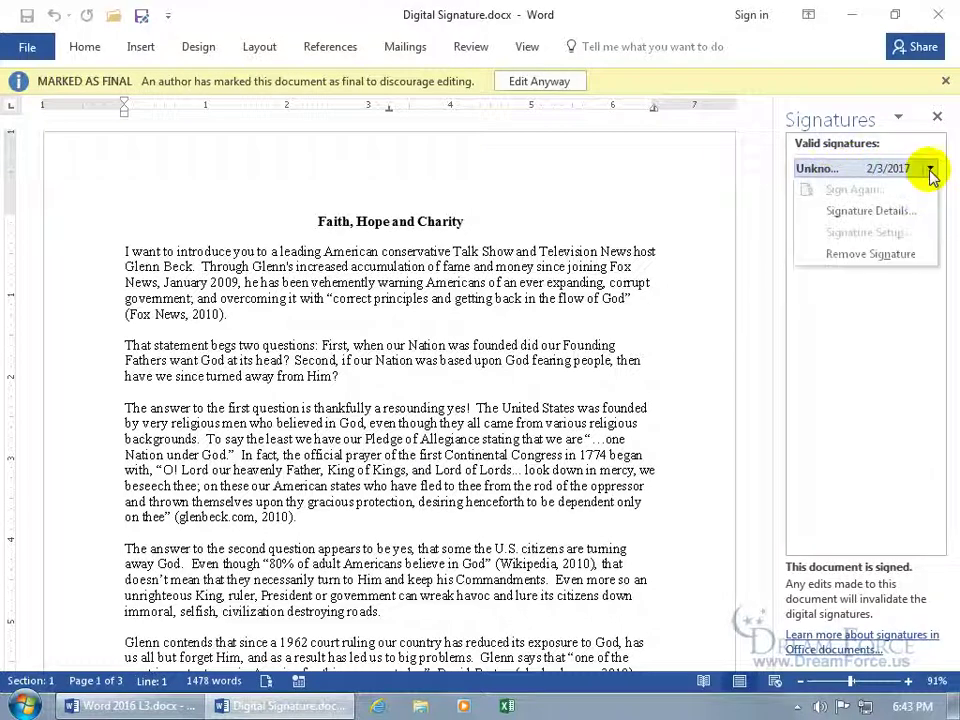
pyautogui.click(897, 210)
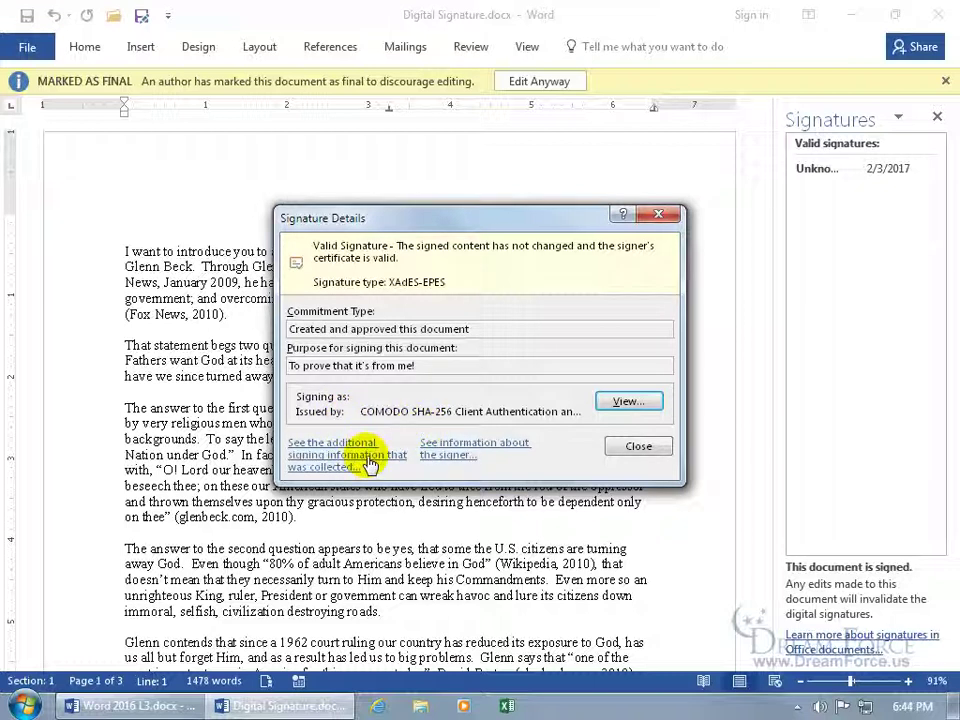
pyautogui.click(370, 458)
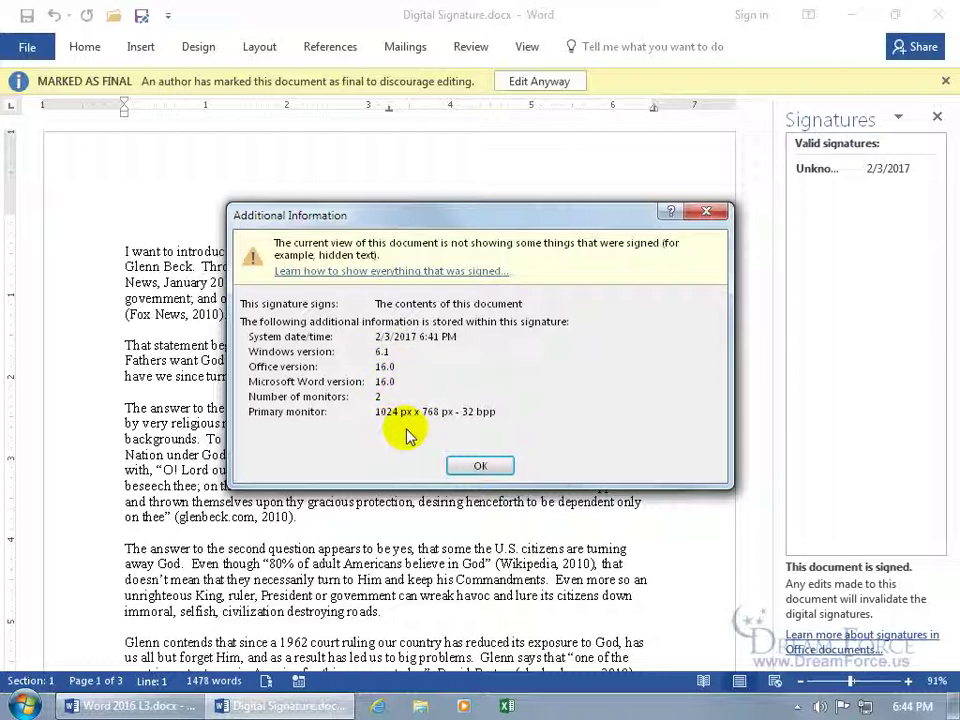
pyautogui.click(470, 468)
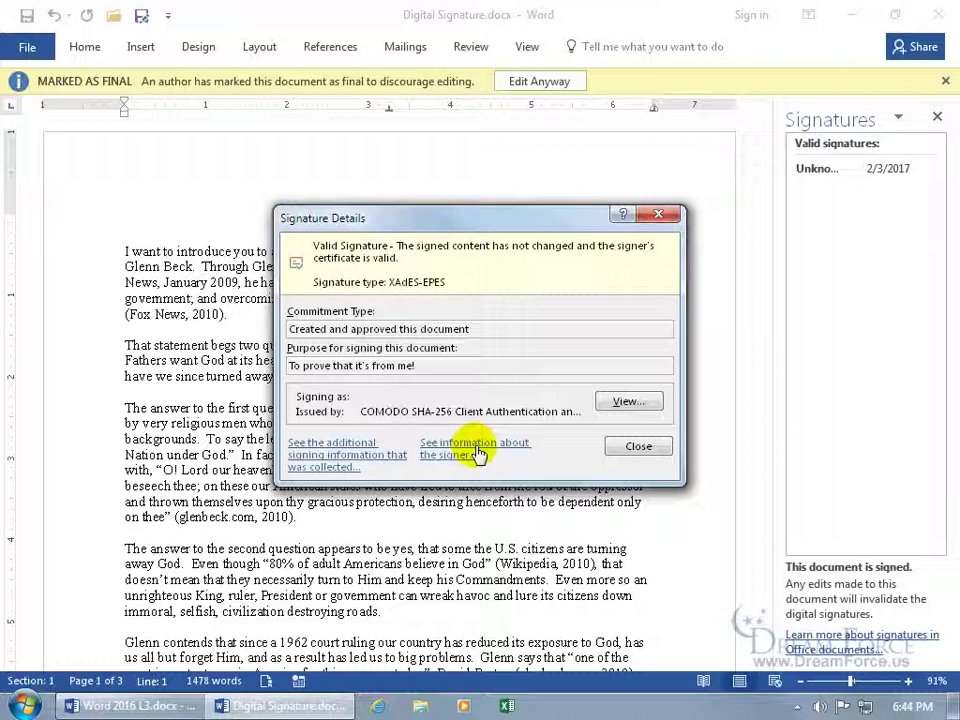
pyautogui.click(477, 452)
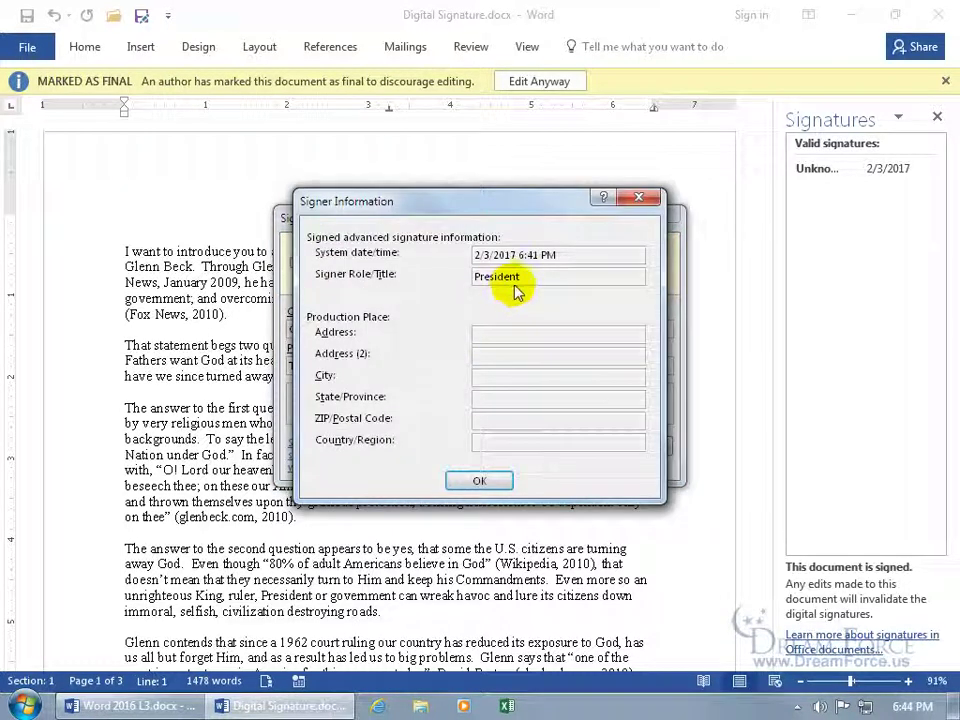
pyautogui.click(486, 481)
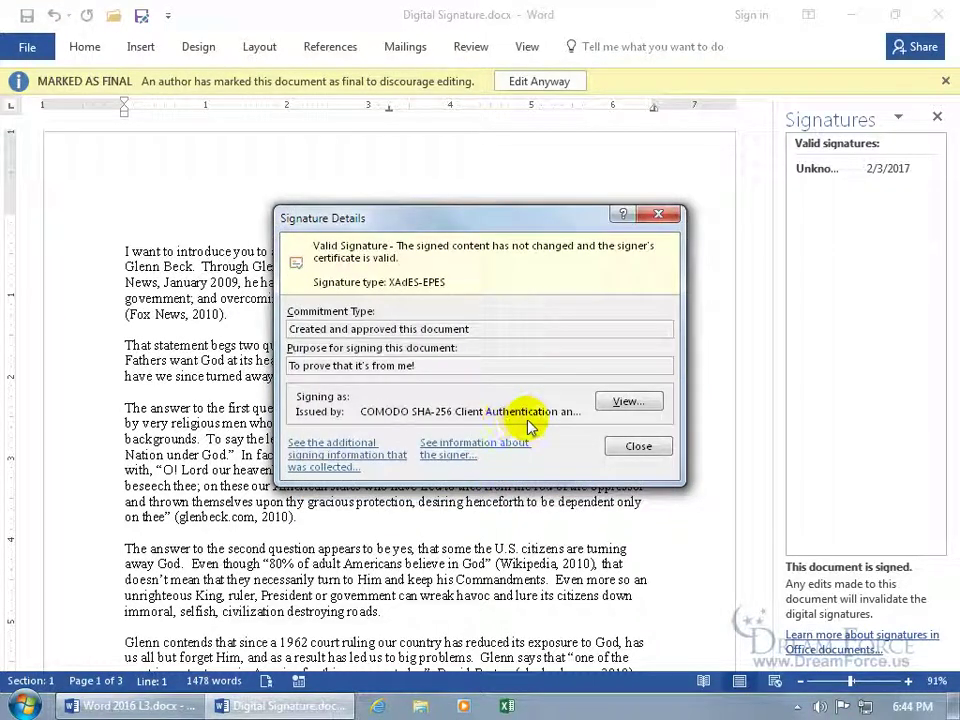
pyautogui.click(624, 403)
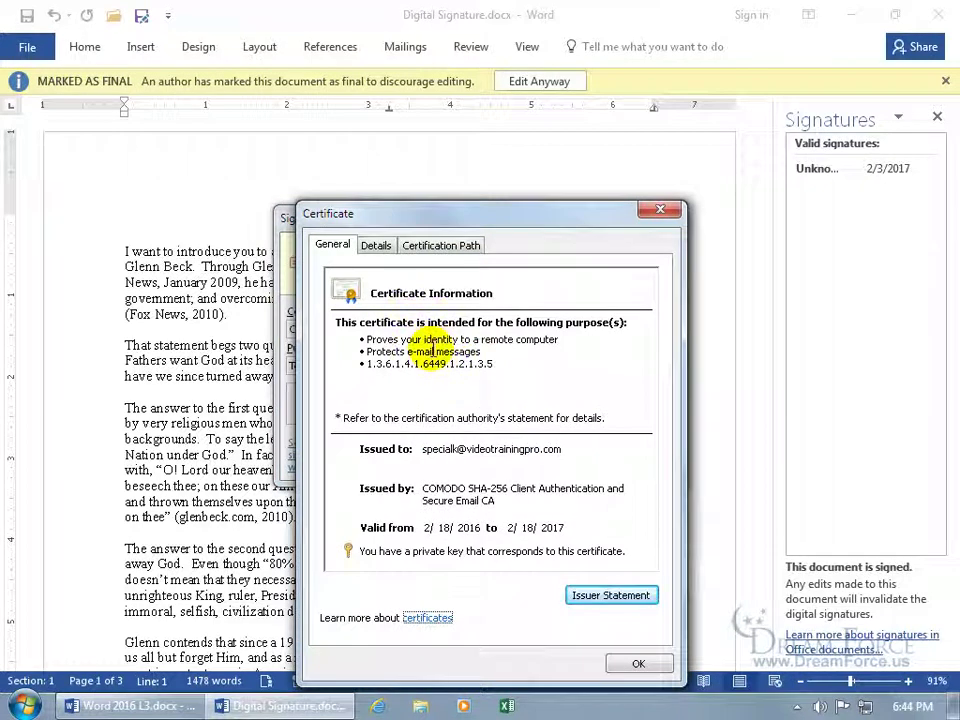
pyautogui.click(378, 250)
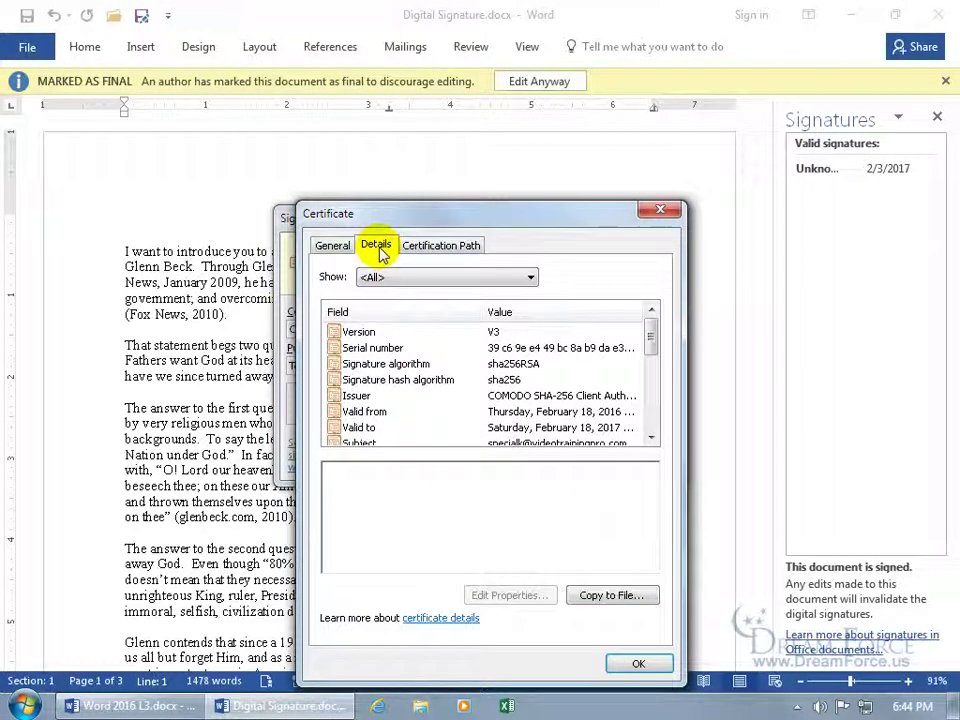
pyautogui.click(422, 250)
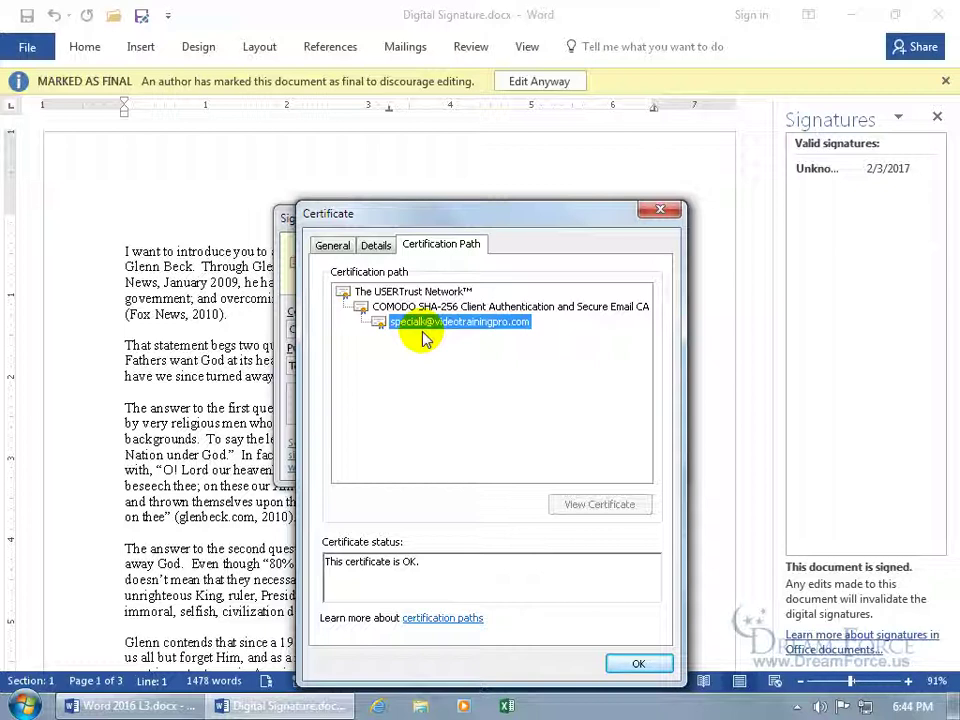
pyautogui.click(639, 663)
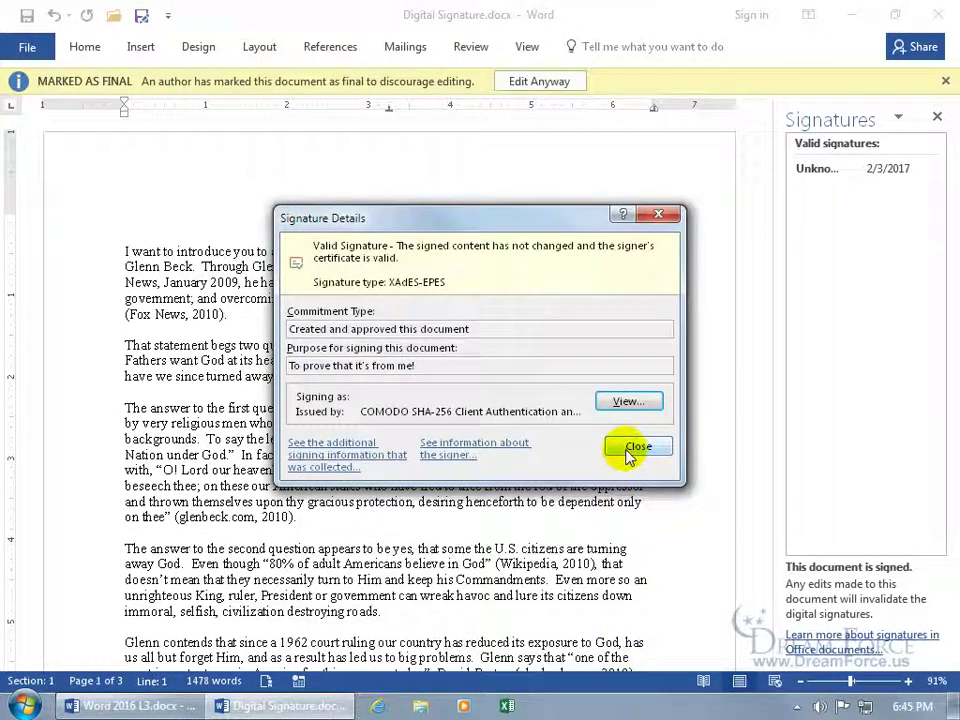
pyautogui.click(632, 450)
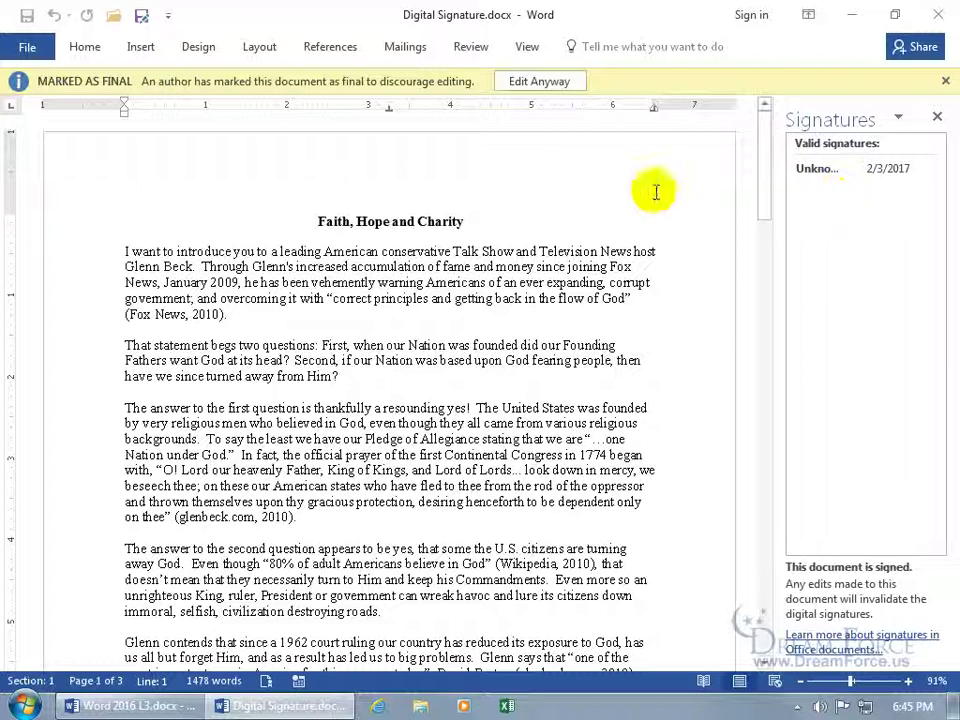
# Step: Use Edit Anyway on the Marked as Final bar and acknowledge the signature removal
pyautogui.click(540, 83)
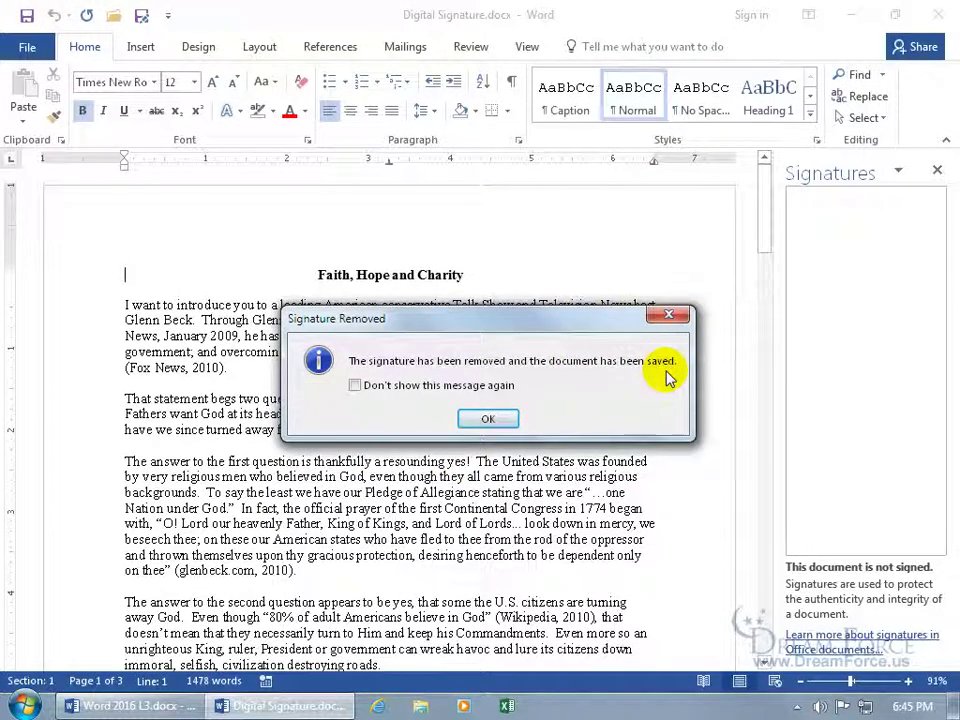
pyautogui.click(510, 419)
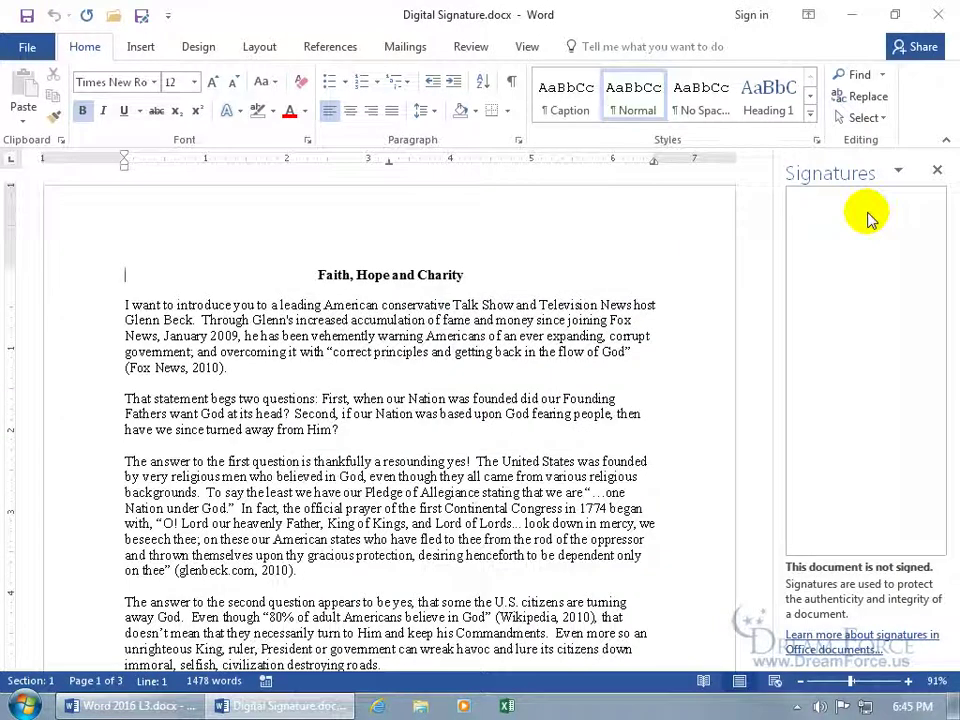
# Step: Close the Signatures pane so the unsigned essay fills the window
pyautogui.click(937, 170)
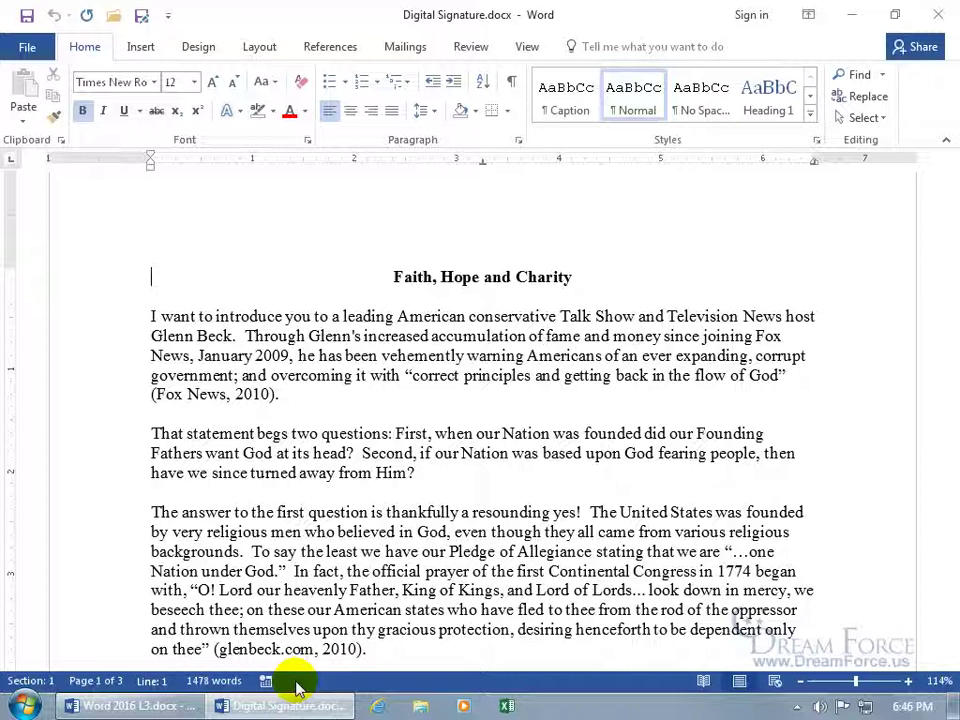
# Step: Start a Microsoft Office Signature Line with the suggested signer's name, title President, and the signer's e-mail
pyautogui.click(141, 49)
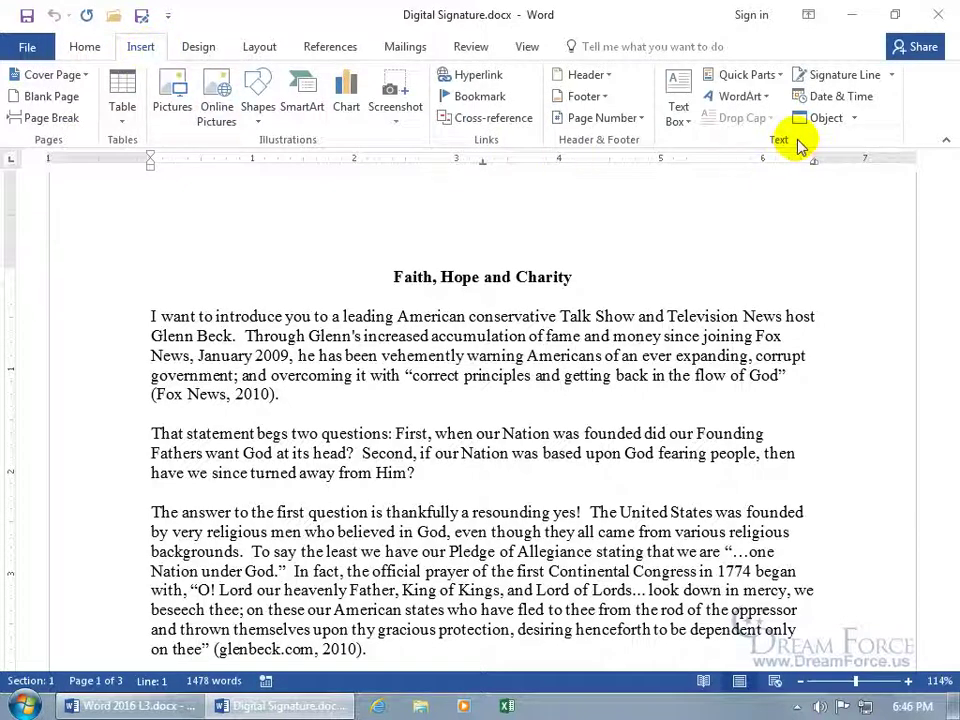
pyautogui.click(893, 78)
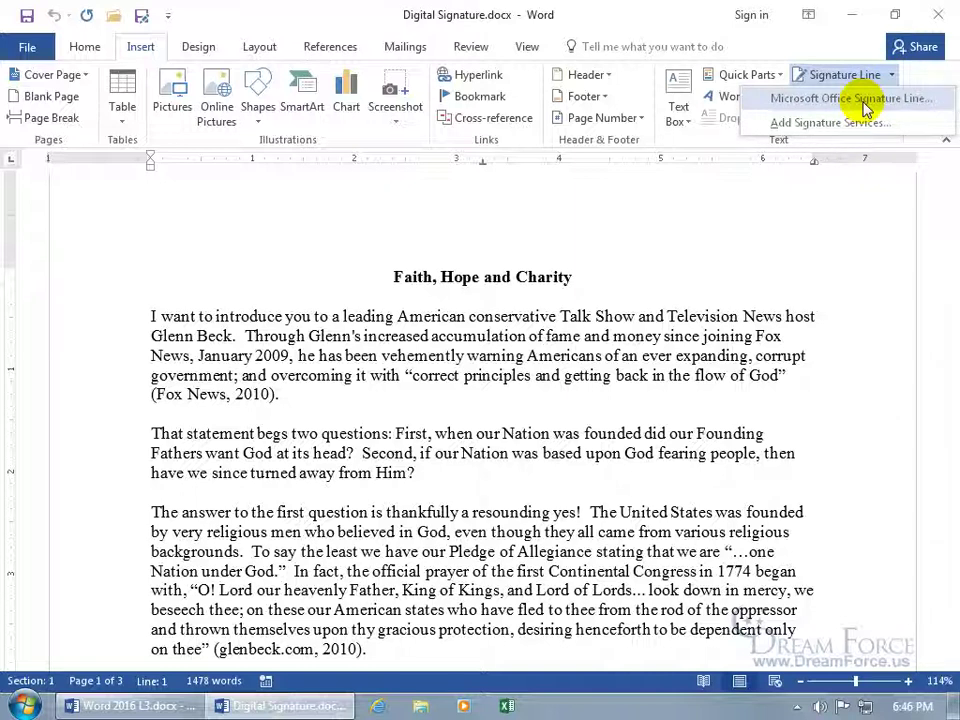
pyautogui.click(814, 51)
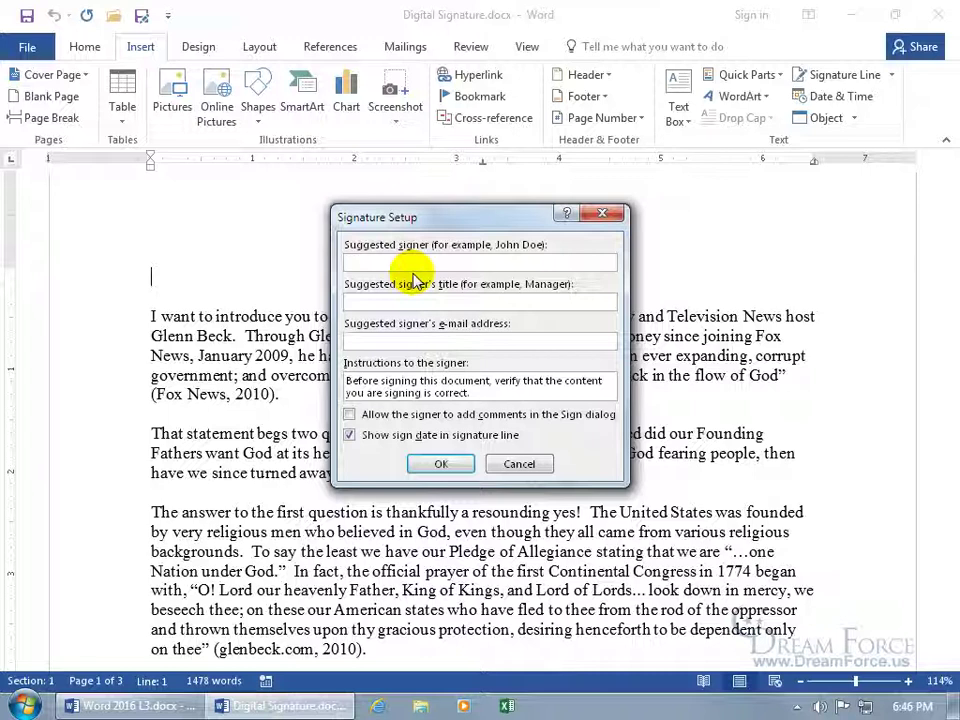
pyautogui.write('Kirt Kershaw')
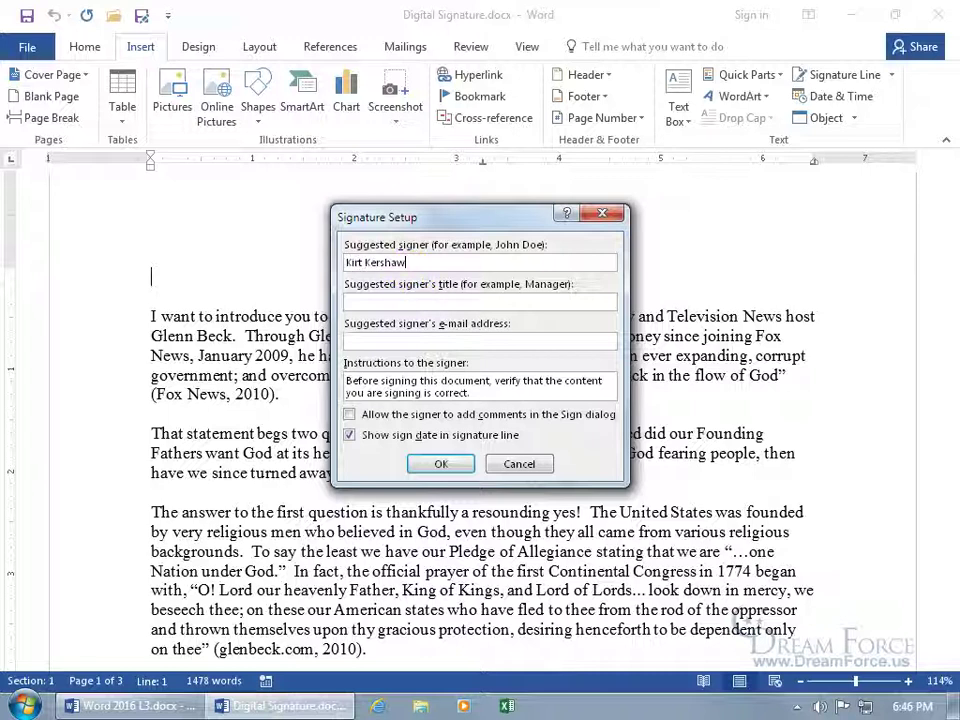
pyautogui.click(480, 301)
pyautogui.write('Preside')
pyautogui.write('nt')
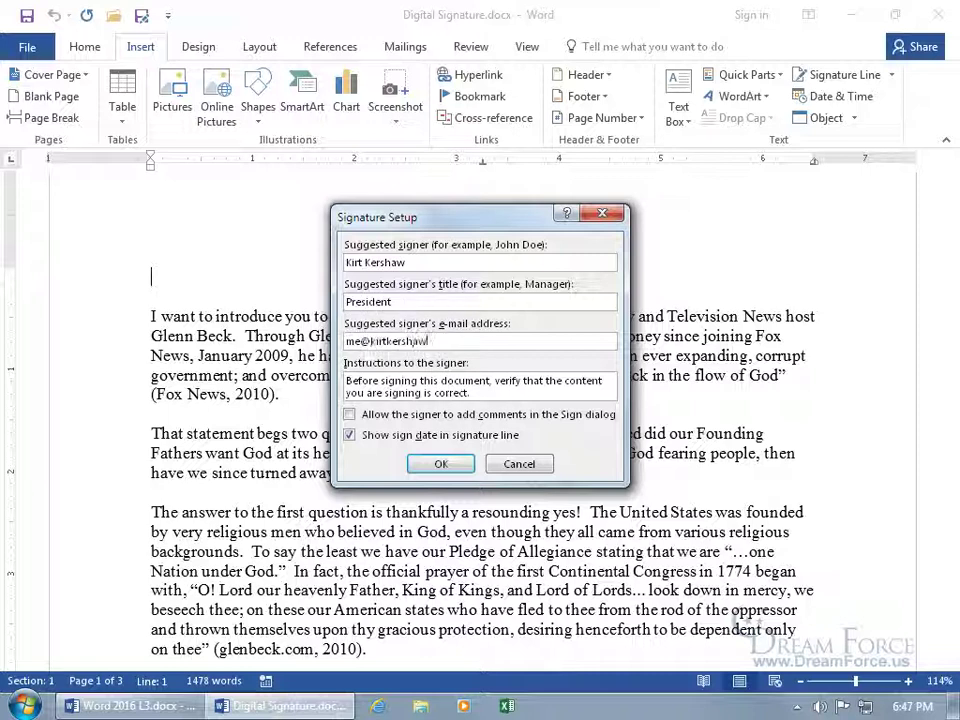
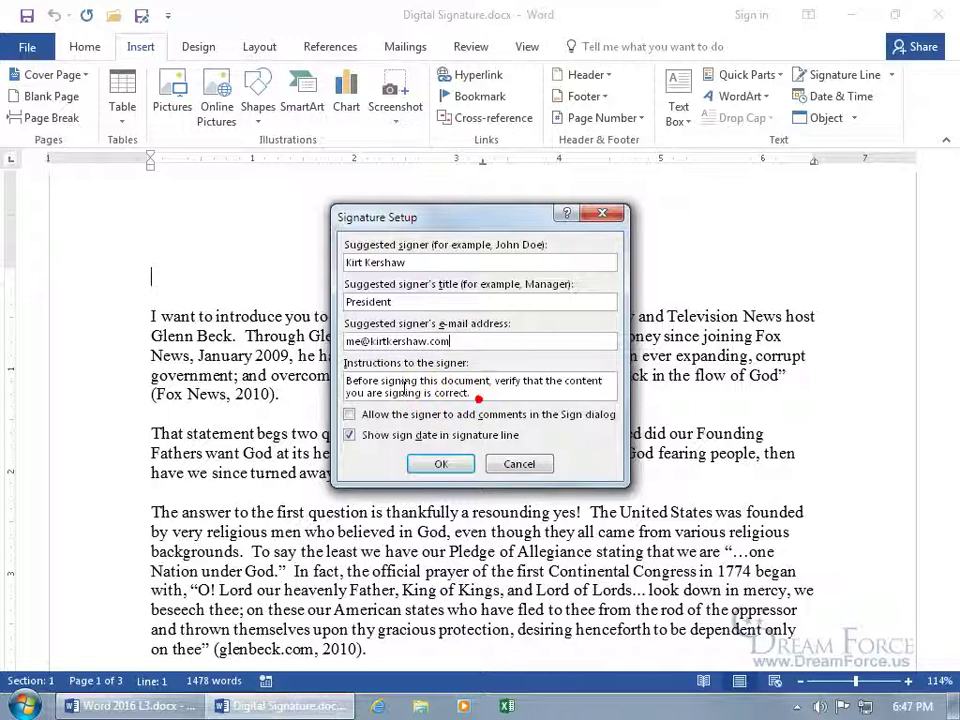
# Step: Replace the signer instructions with 'Make sure you are all done with this before we change your credit card.' and insert the line
pyautogui.moveTo(470, 391); pyautogui.dragTo(350, 371)
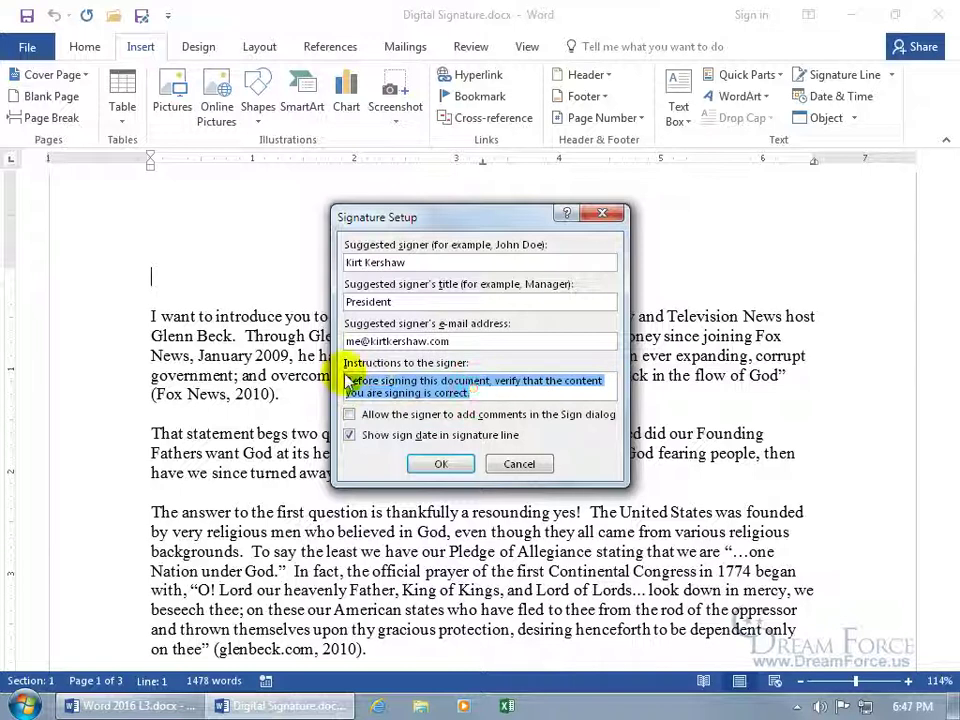
pyautogui.press('Delete')
pyautogui.write('M')
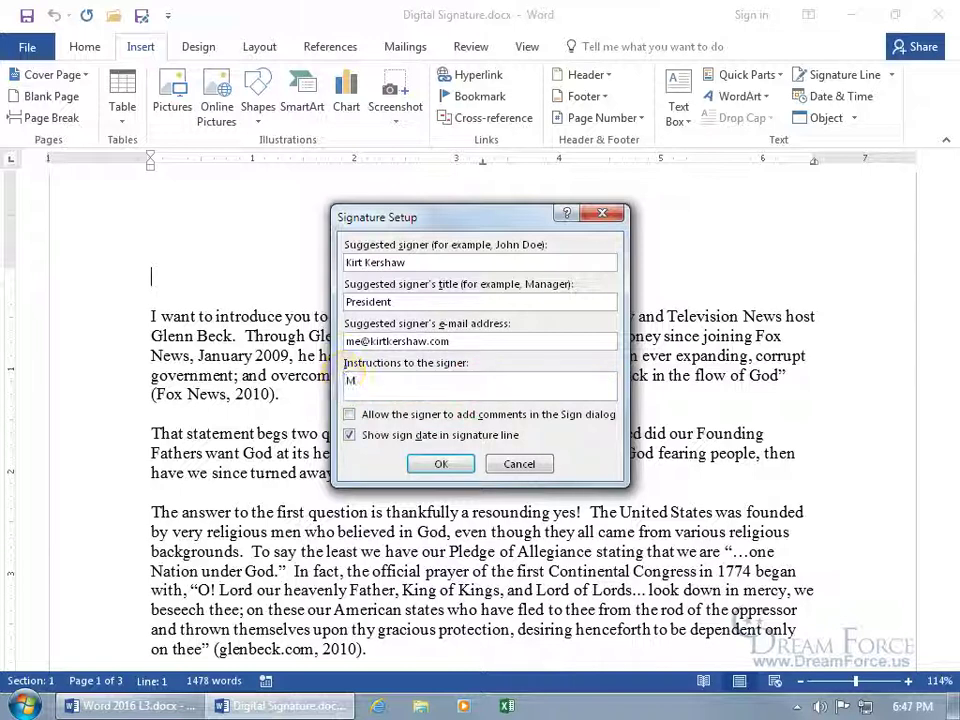
pyautogui.write('ake sure you are all done with this before we change your credit card.')
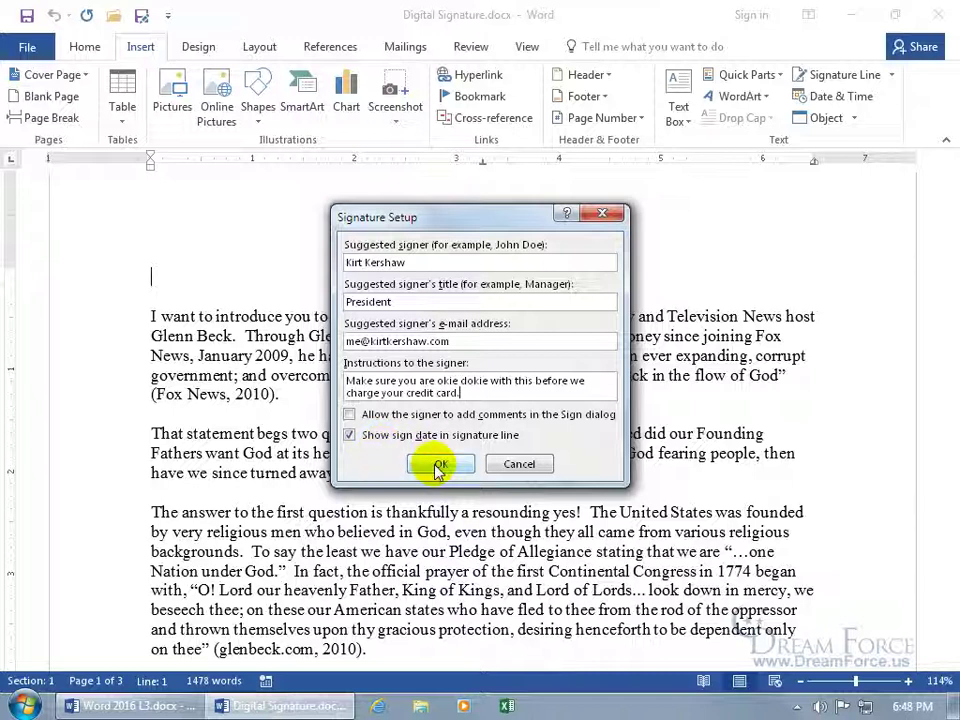
pyautogui.click(437, 466)
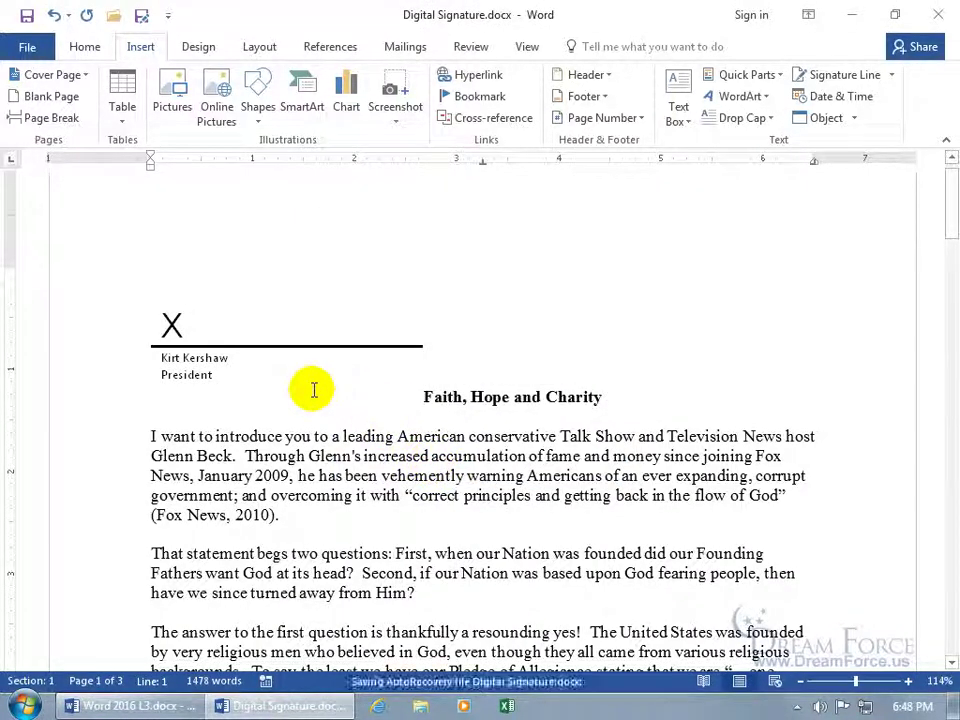
# Step: Drag the President signature line from page 1 to below the final paragraph on page 3
pyautogui.click(315, 342)
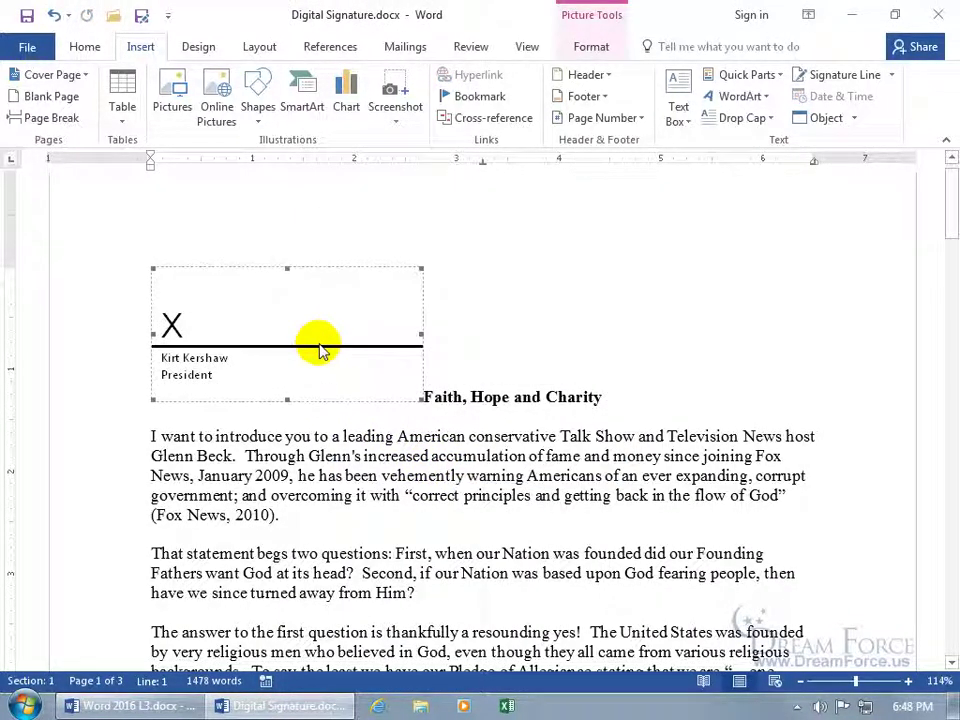
pyautogui.moveTo(363, 295)
pyautogui.mouseDown()
pyautogui.moveTo(364, 347)
pyautogui.moveTo(308, 490)
pyautogui.moveTo(285, 610)
pyautogui.moveTo(257, 654)
pyautogui.moveTo(261, 681)
pyautogui.moveTo(276, 668)
pyautogui.moveTo(280, 676)
pyautogui.moveTo(272, 574)
pyautogui.moveTo(274, 680)
pyautogui.moveTo(272, 670)
pyautogui.moveTo(551, 504)
pyautogui.moveTo(776, 458)
pyautogui.mouseUp()
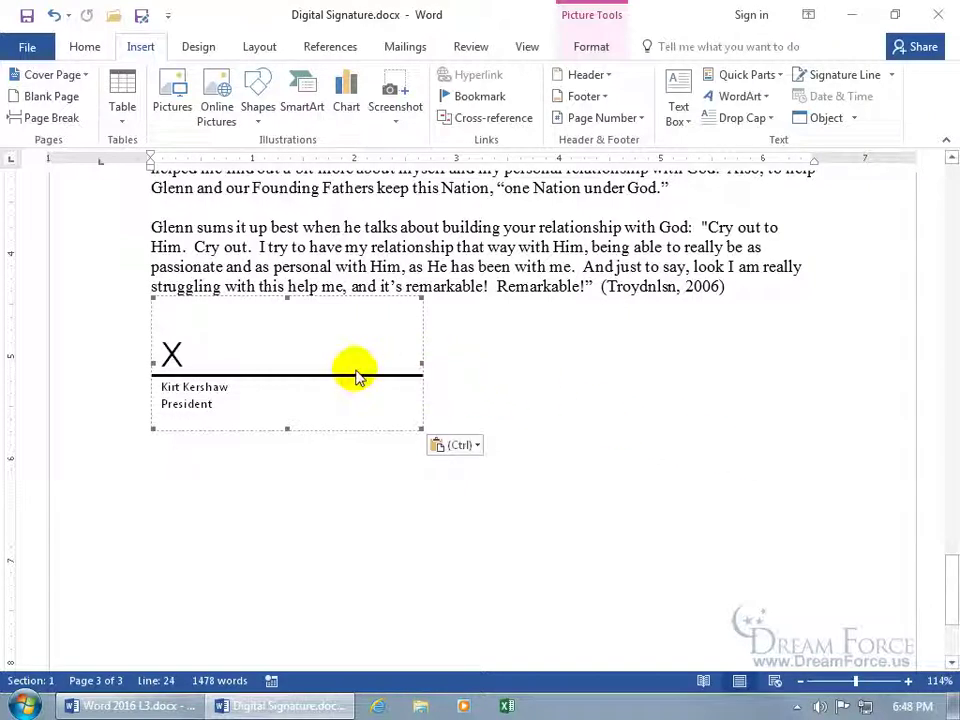
# Step: Open the Sign dialog for the President line, type the signer's name, and dismiss Select Image
pyautogui.doubleClick(307, 372)
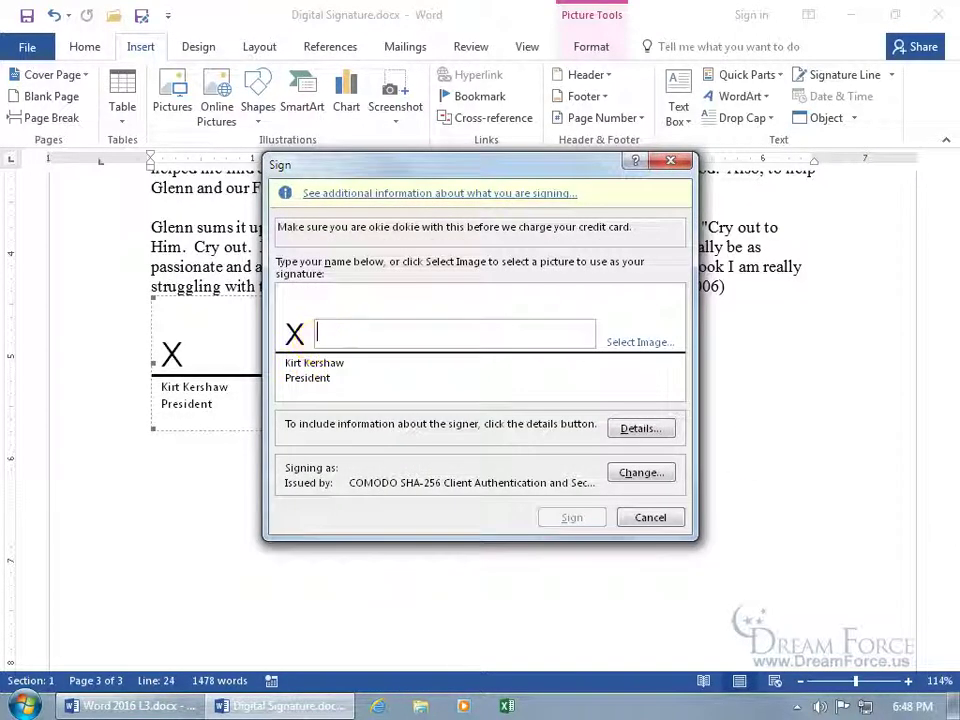
pyautogui.write('Kirt Kershaw')
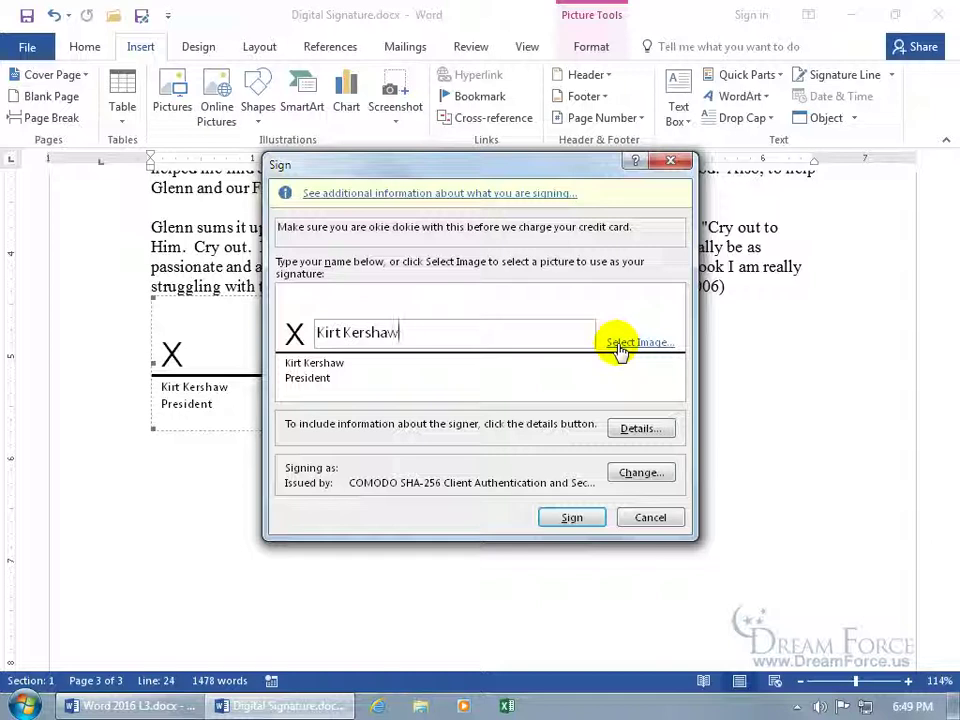
pyautogui.click(618, 344)
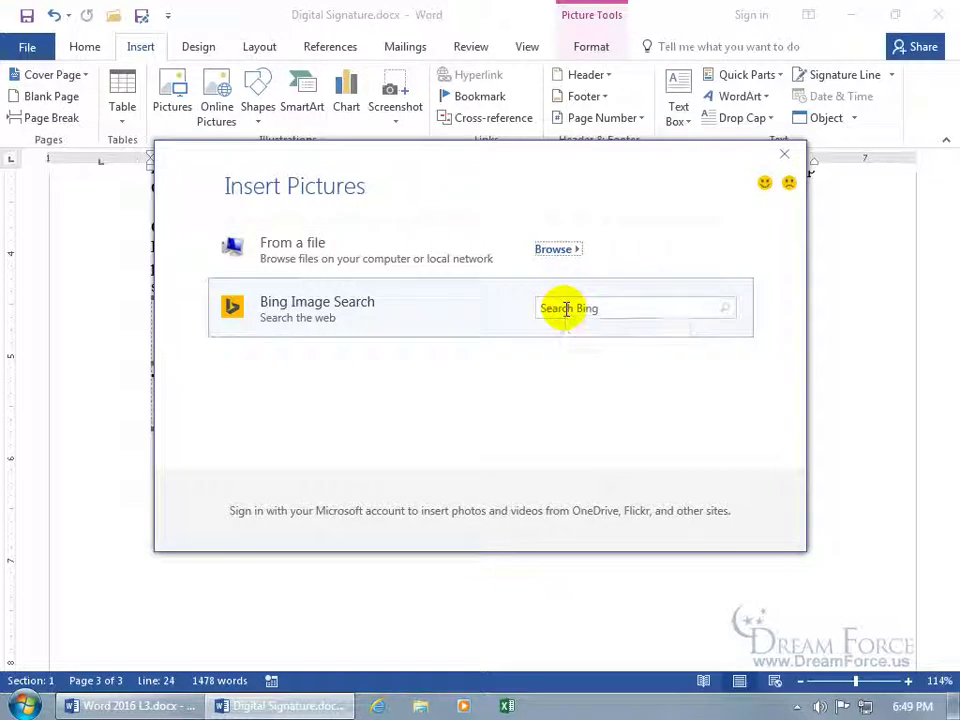
pyautogui.click(784, 154)
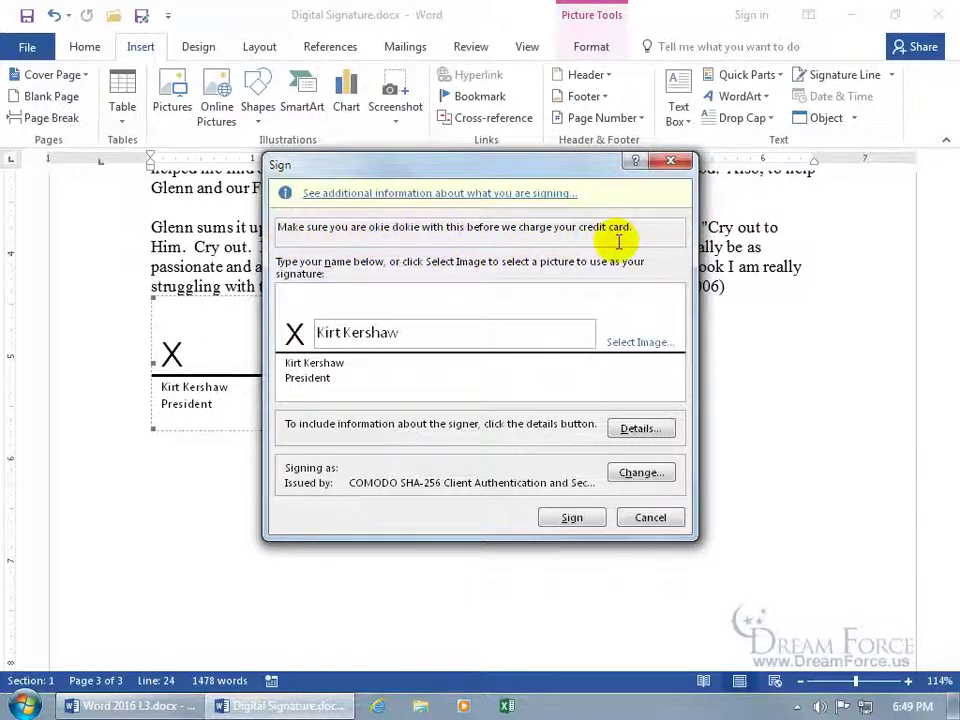
pyautogui.press('BackSpace')
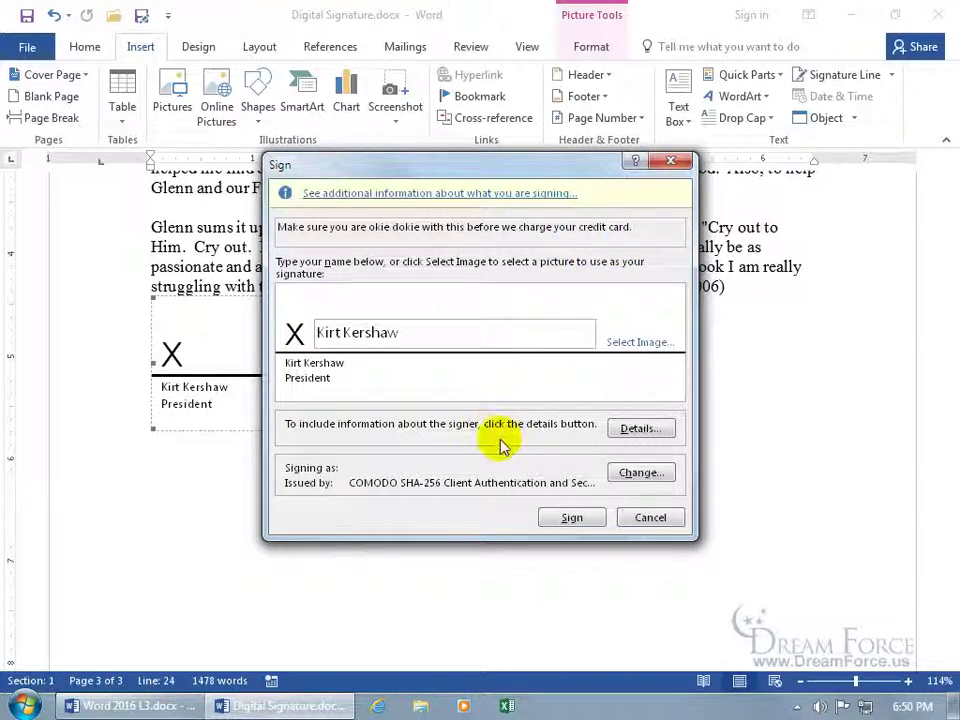
# Step: Review the signer details and certificate, keep the current certificate, and sign the President line
pyautogui.click(638, 430)
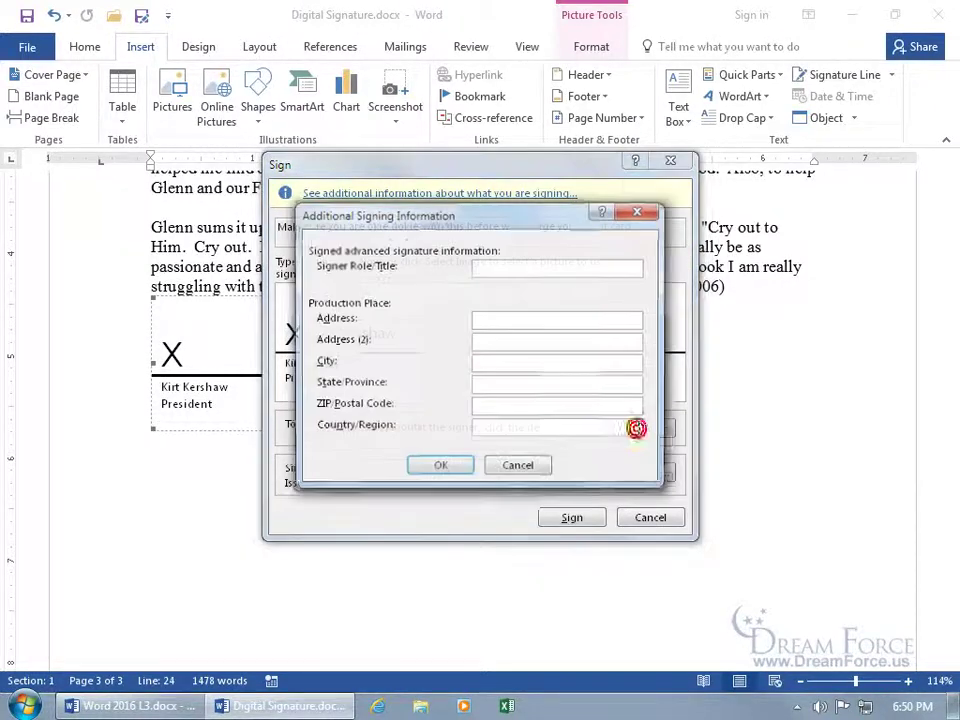
pyautogui.click(536, 268)
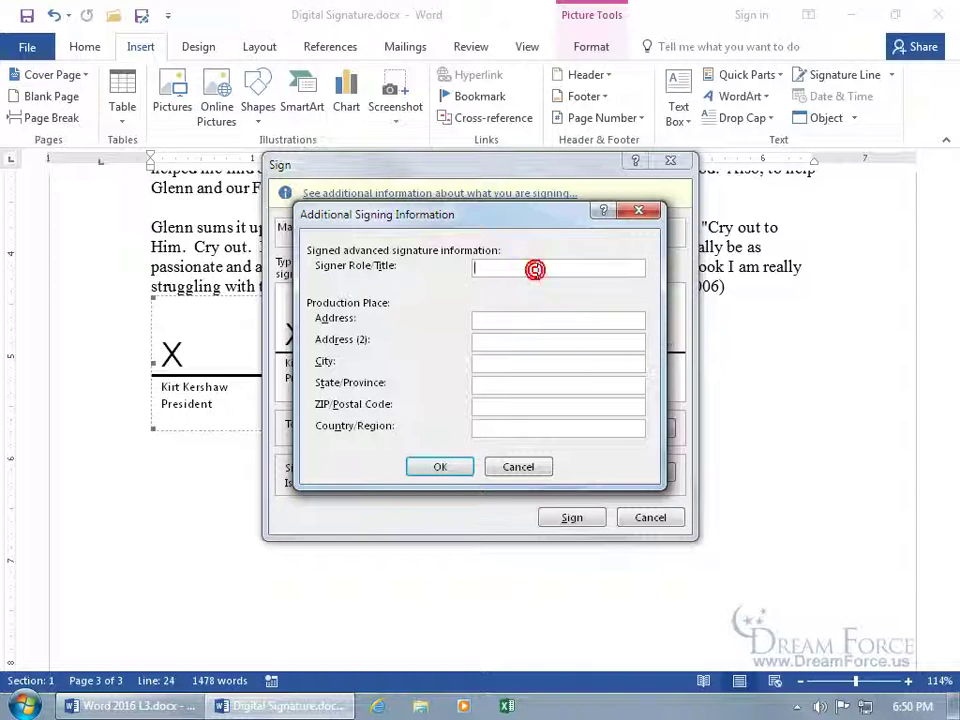
pyautogui.click(521, 470)
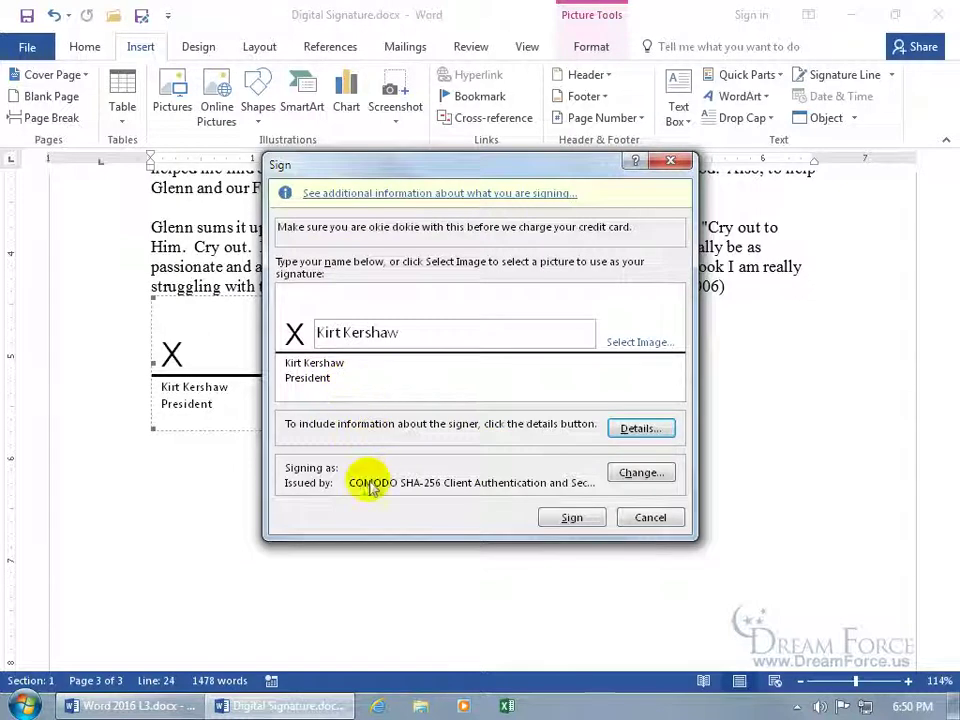
pyautogui.click(638, 476)
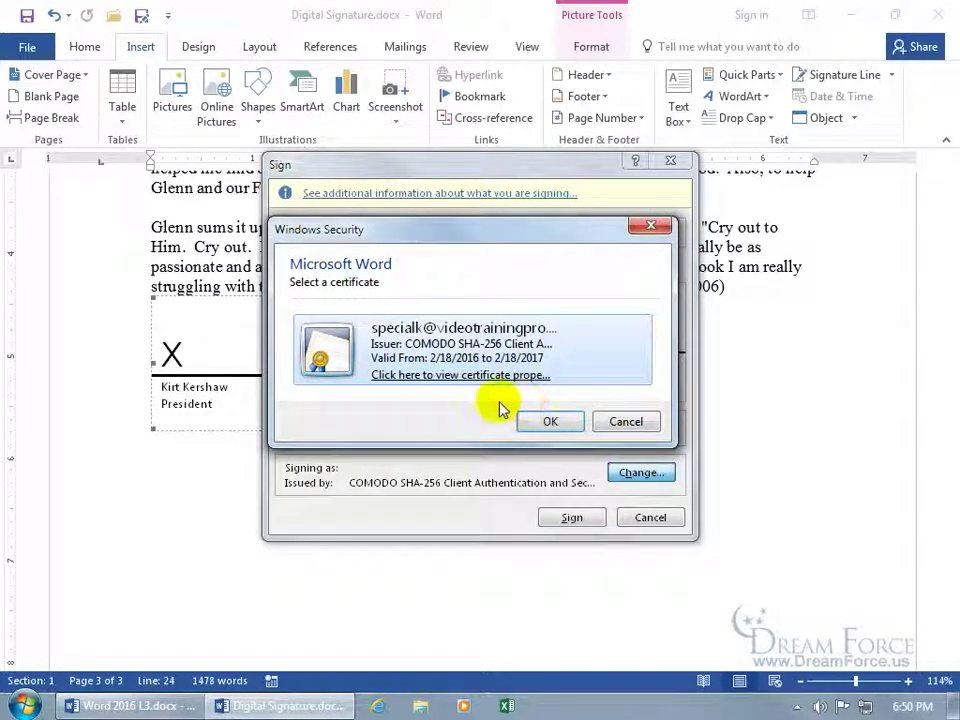
pyautogui.click(628, 421)
pyautogui.click(576, 517)
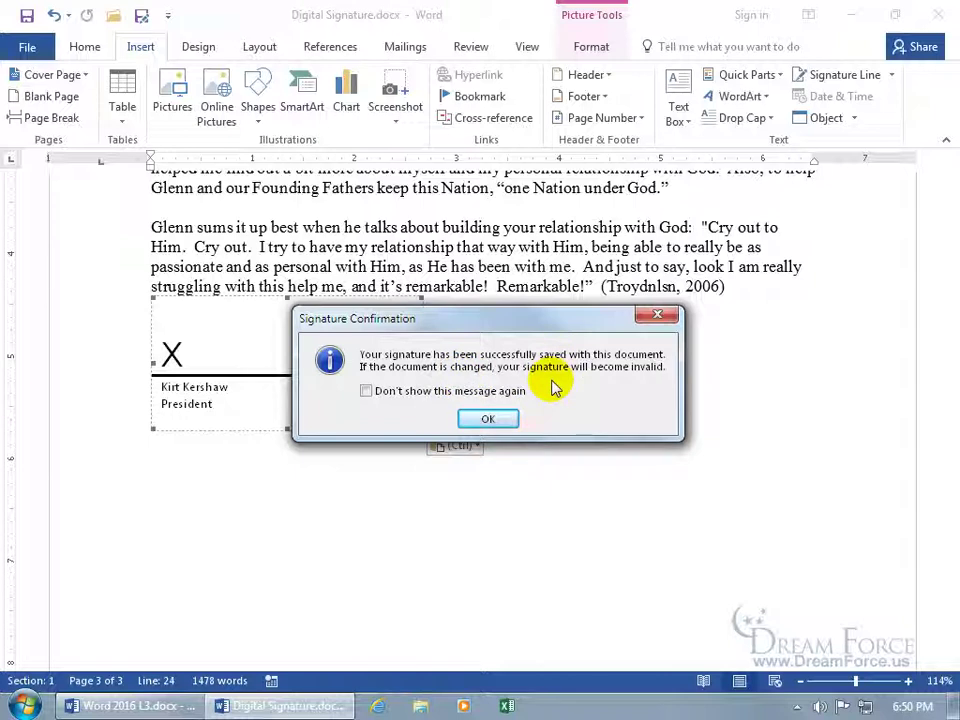
# Step: Acknowledge the Signature Confirmation that the signature was saved
pyautogui.click(490, 420)
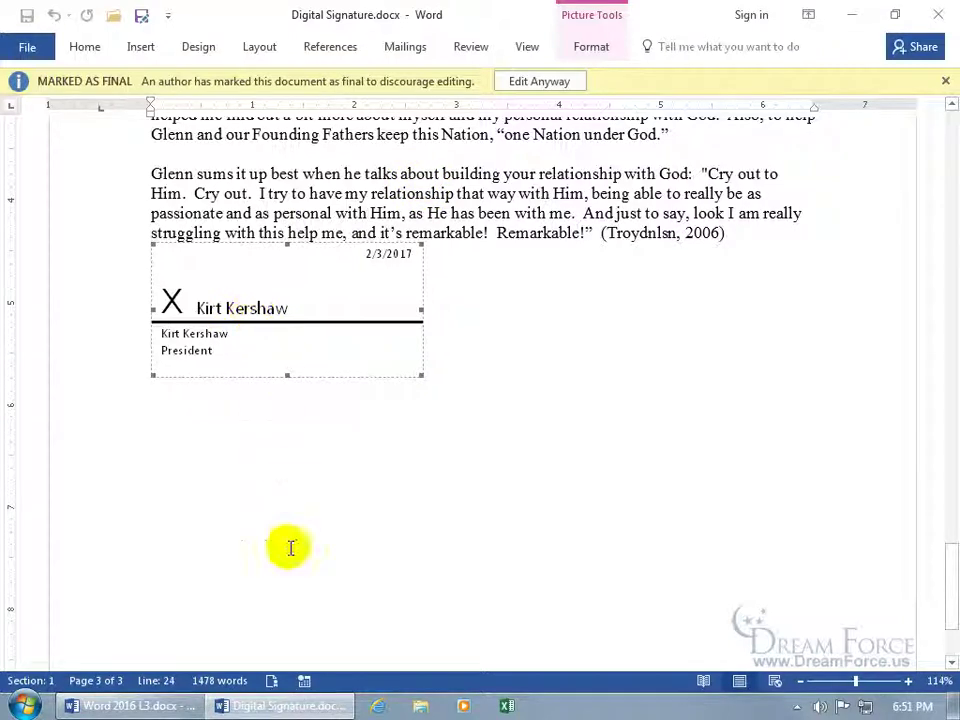
# Step: Check the document's signatures list, then view and close the signature's details
pyautogui.click(272, 681)
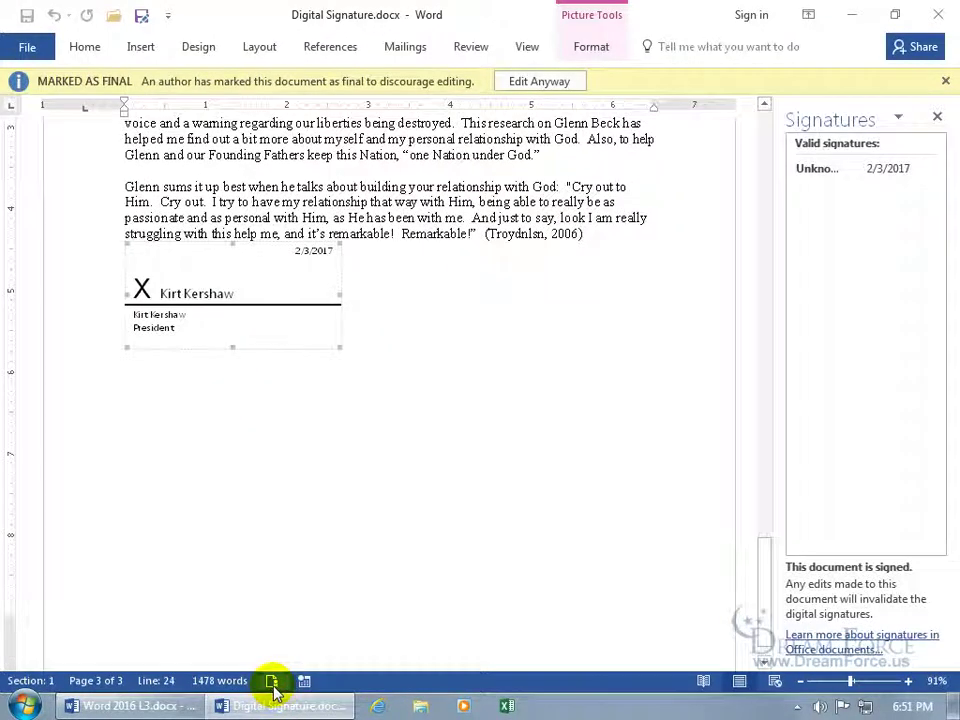
pyautogui.click(937, 117)
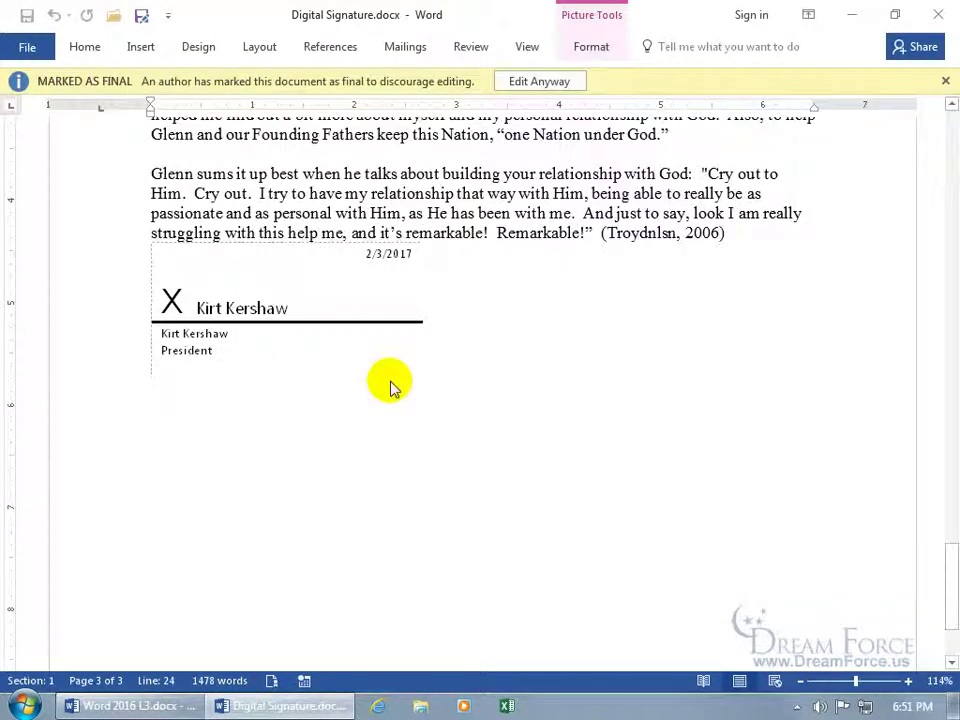
pyautogui.rightClick(284, 318)
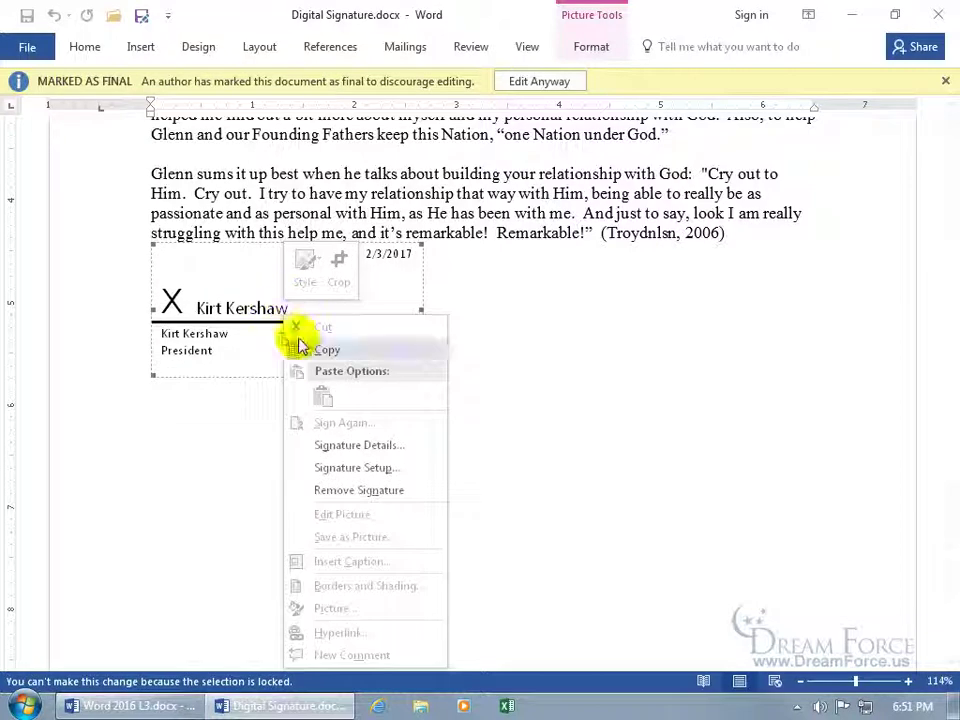
pyautogui.click(342, 447)
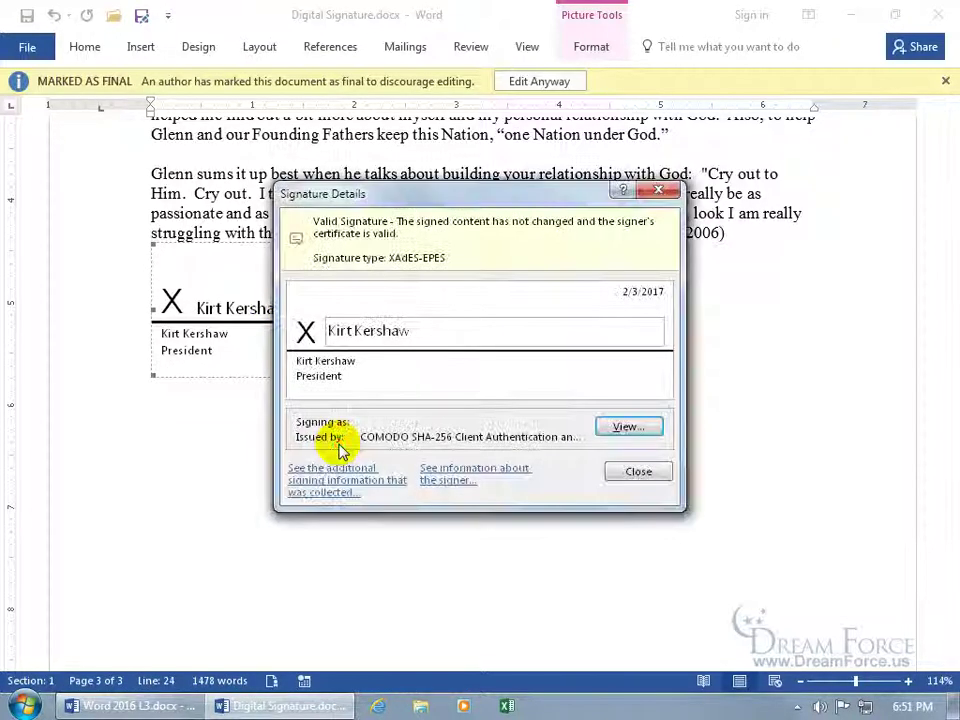
pyautogui.click(637, 472)
# Step: View the signature line's setup information and close it without changes
pyautogui.rightClick(279, 340)
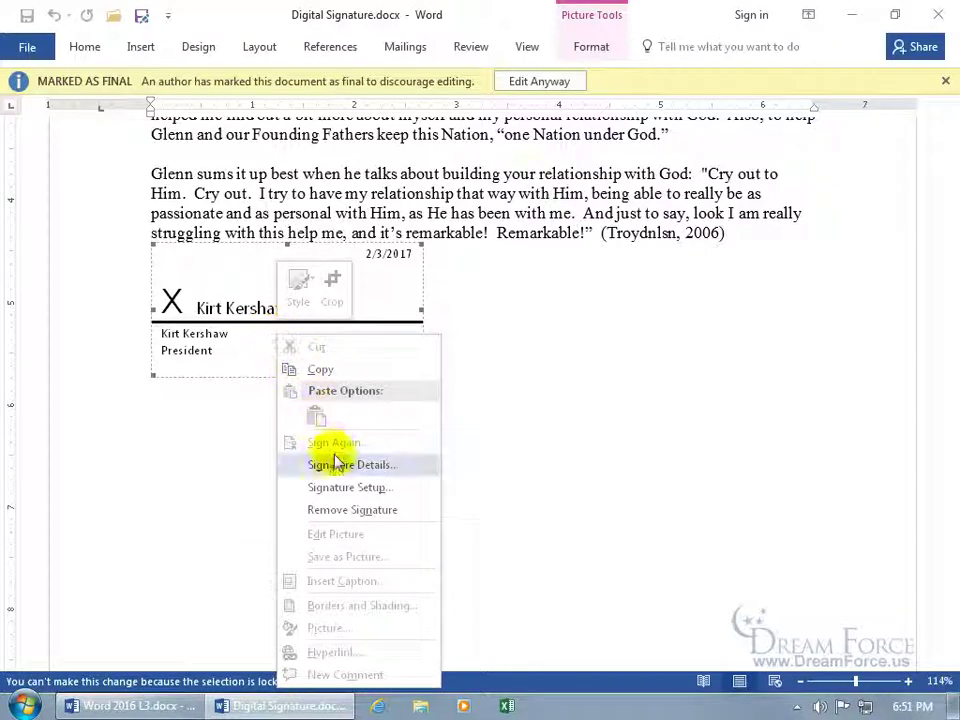
pyautogui.click(336, 487)
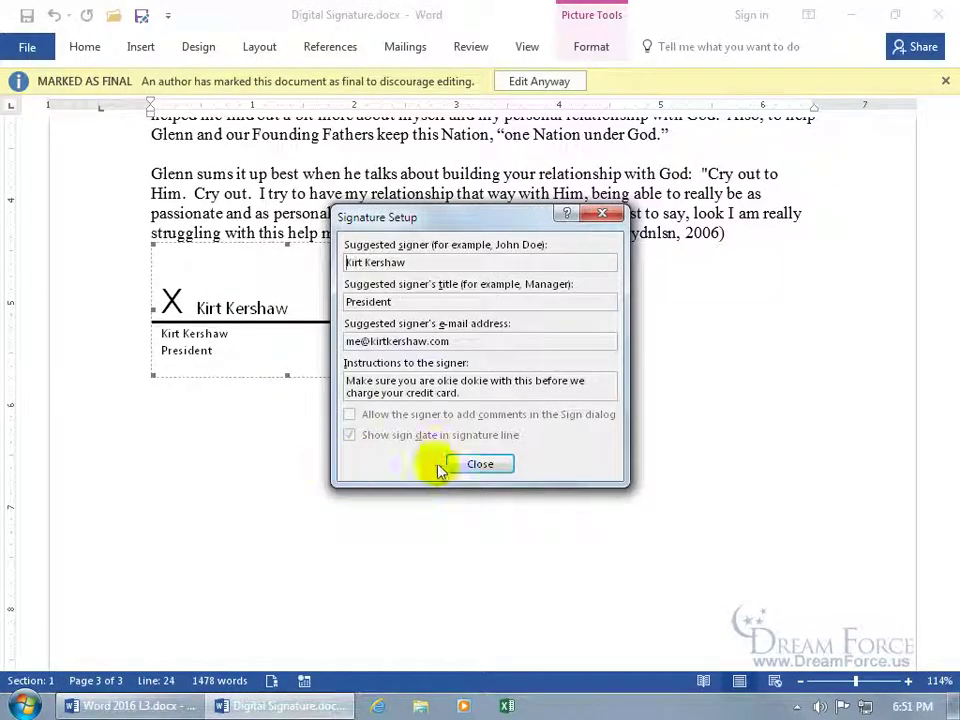
pyautogui.click(482, 465)
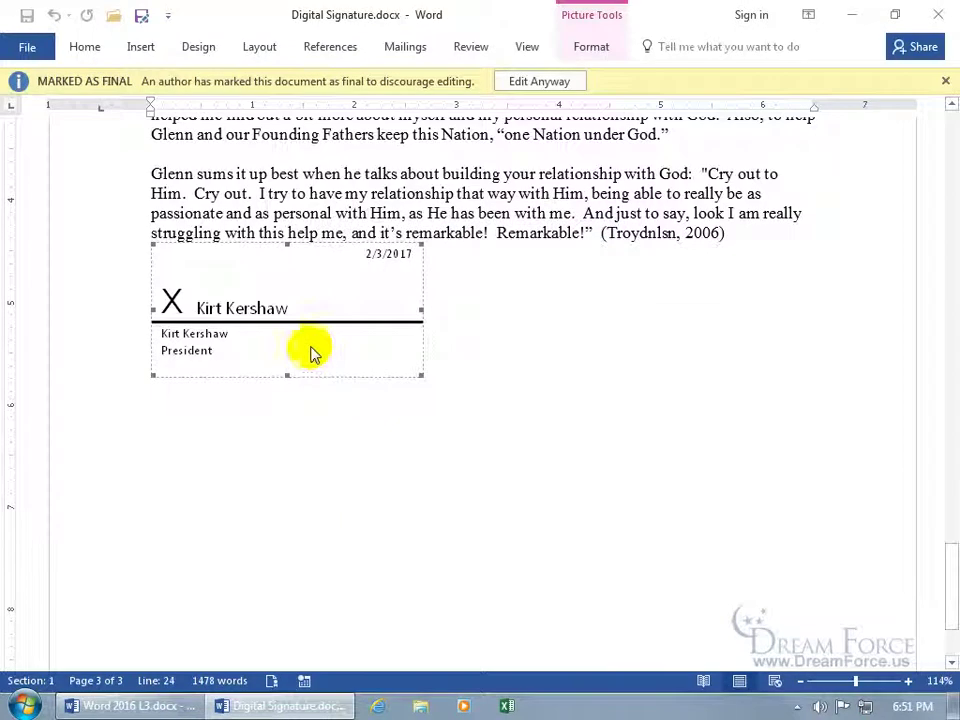
pyautogui.rightClick(313, 347)
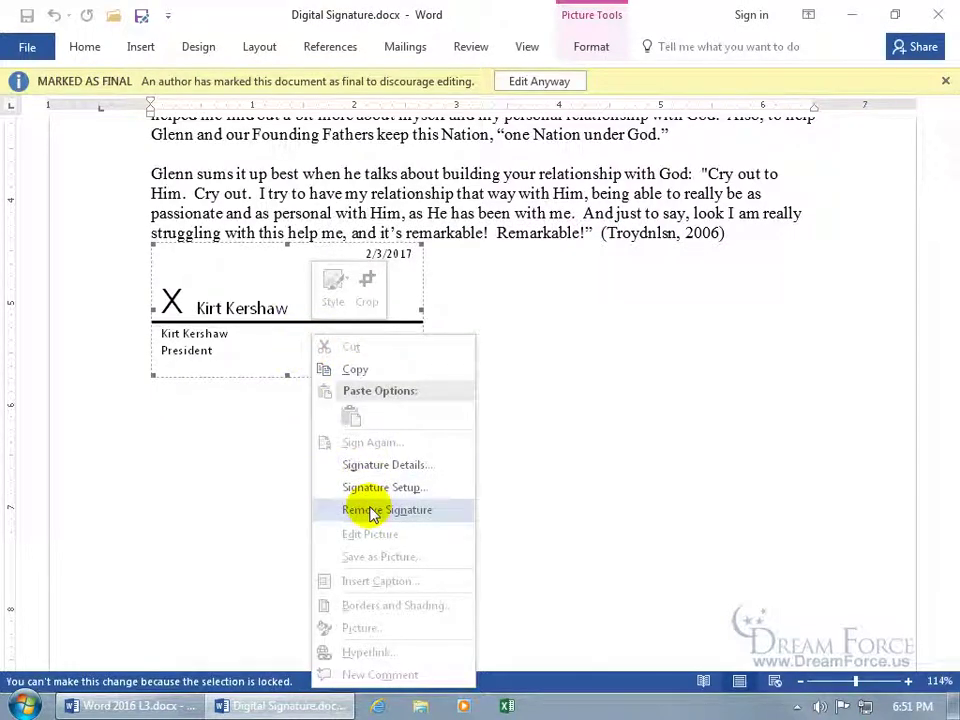
# Step: Use Edit Anyway on the final document and confirm removing the President signature
pyautogui.click(508, 258)
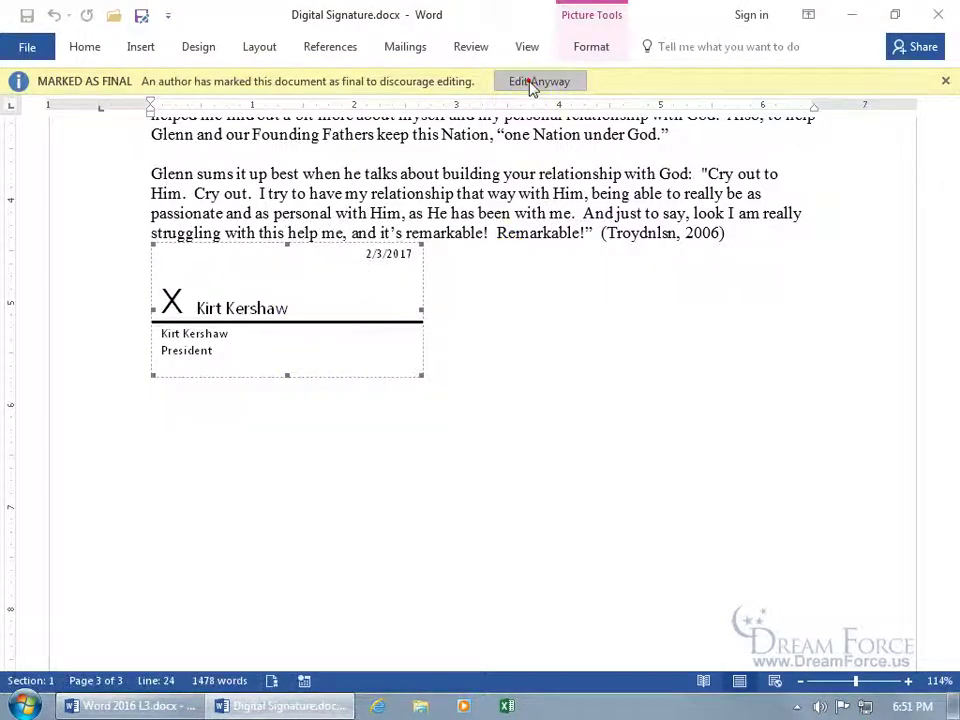
pyautogui.click(530, 82)
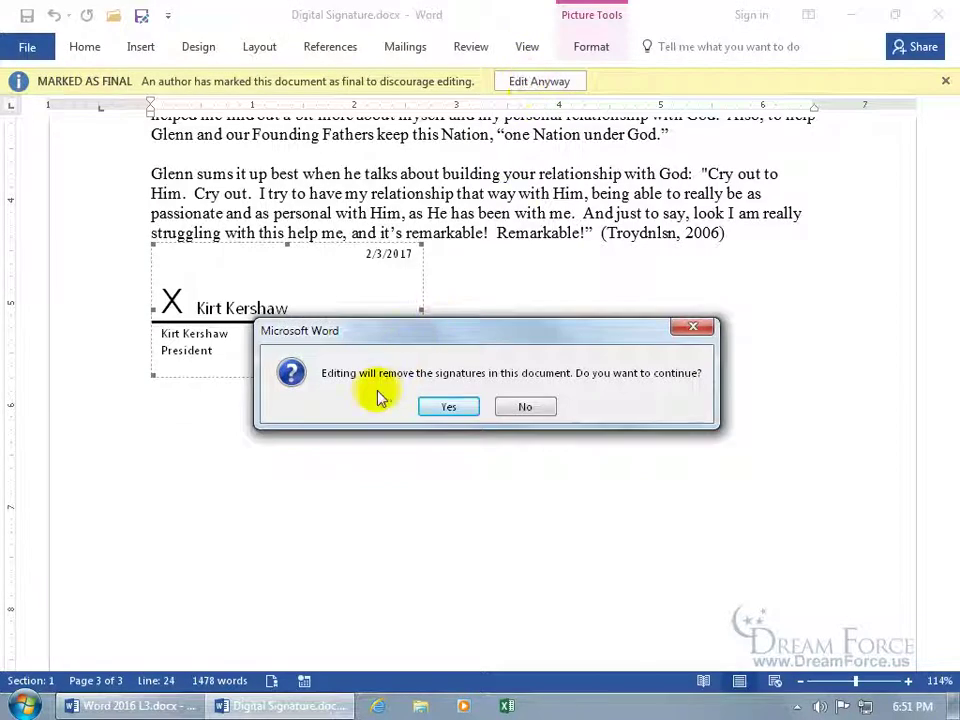
pyautogui.click(460, 412)
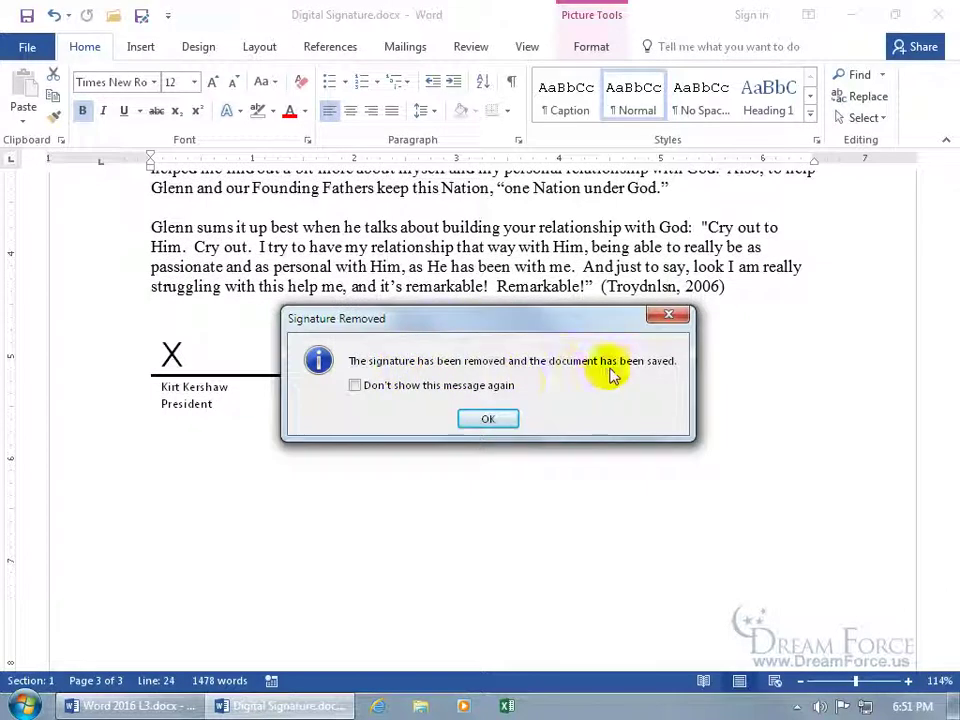
pyautogui.click(489, 420)
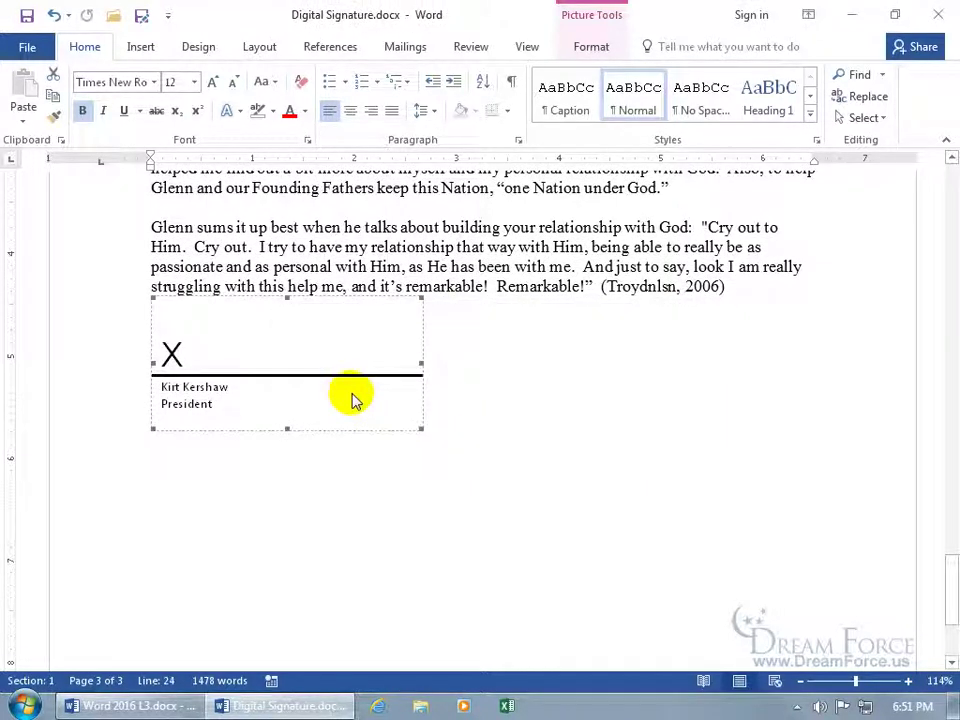